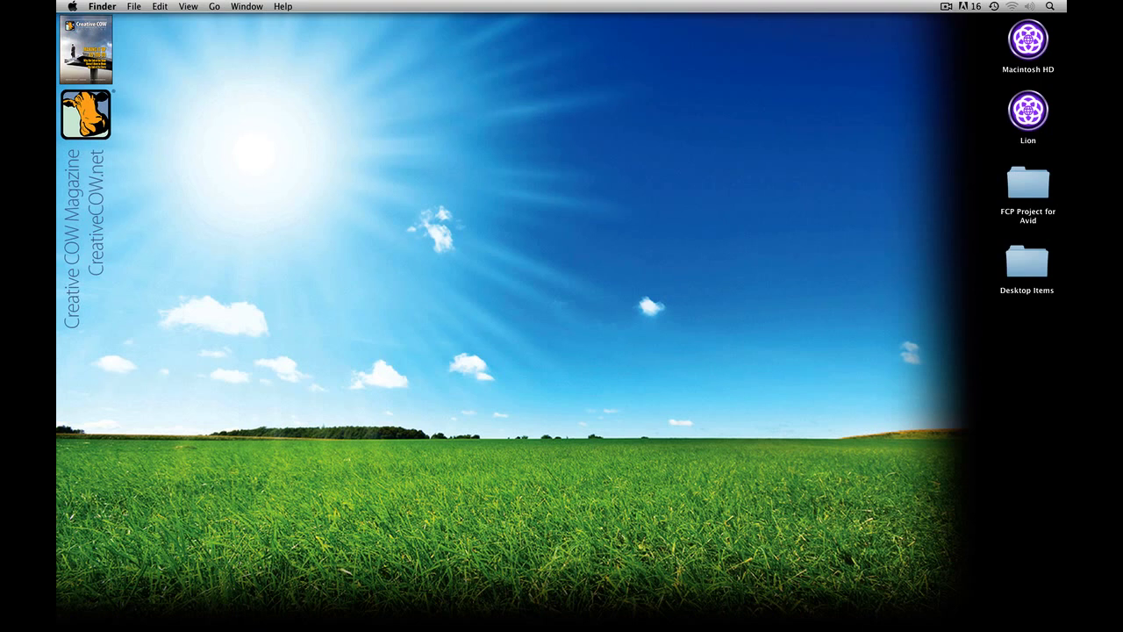
- Bring the Firefox window with the Automatic Duck products page to the front
key(super+Tab)
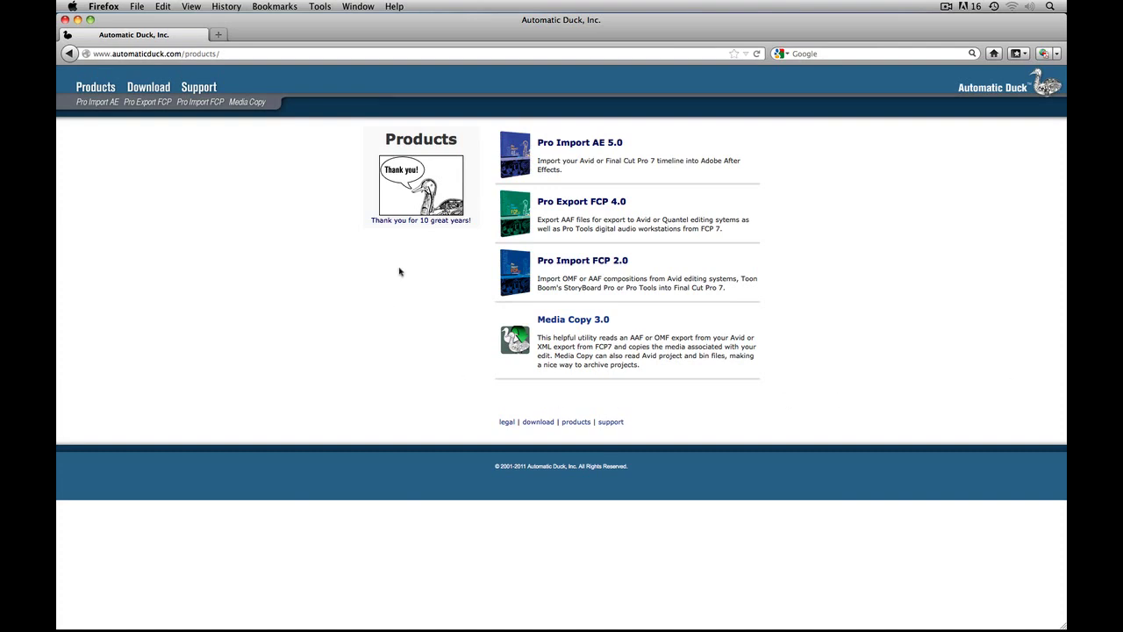
- Read Automatic Duck's 'no charge' note, view the Pro Export FCP page, then hide Firefox for Final Cut Pro
click(419, 222)
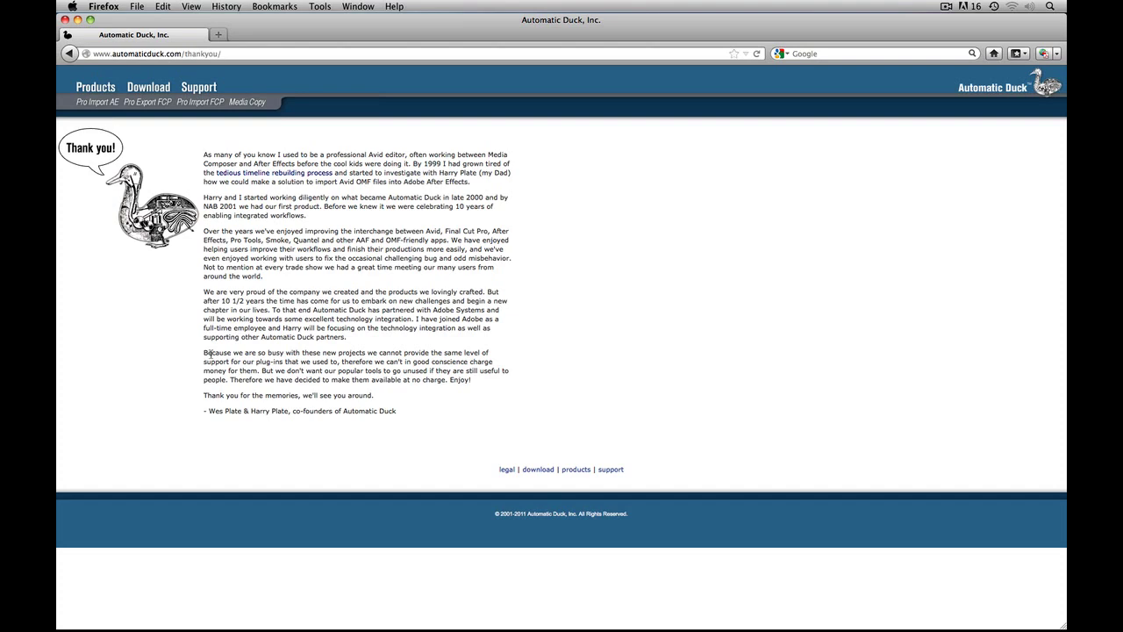
drag(231, 379, 239, 392)
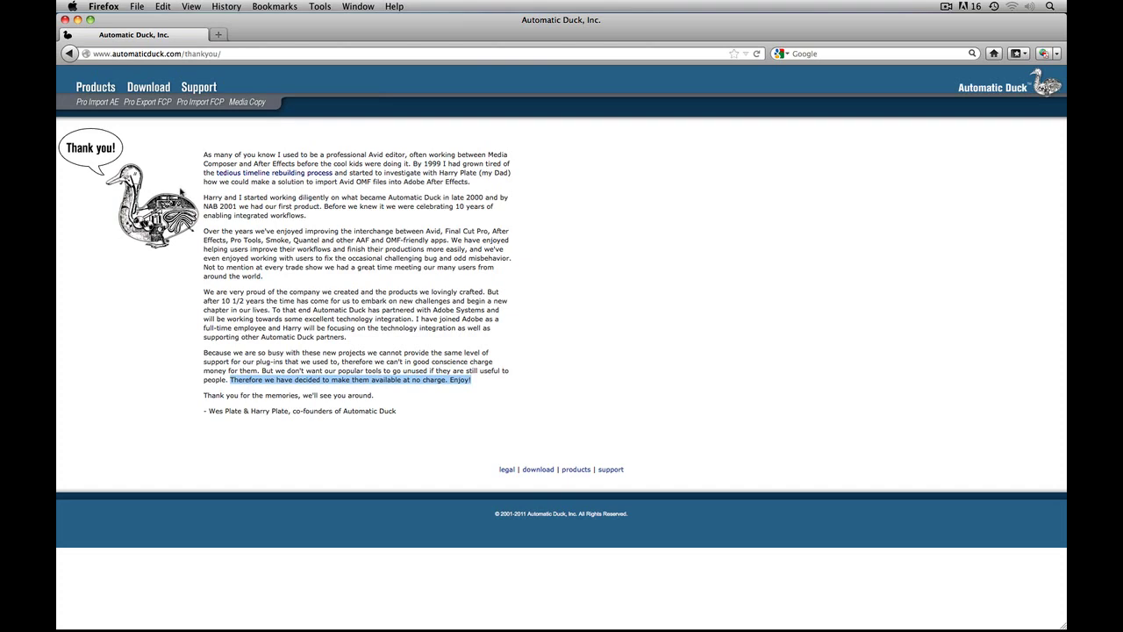
click(143, 105)
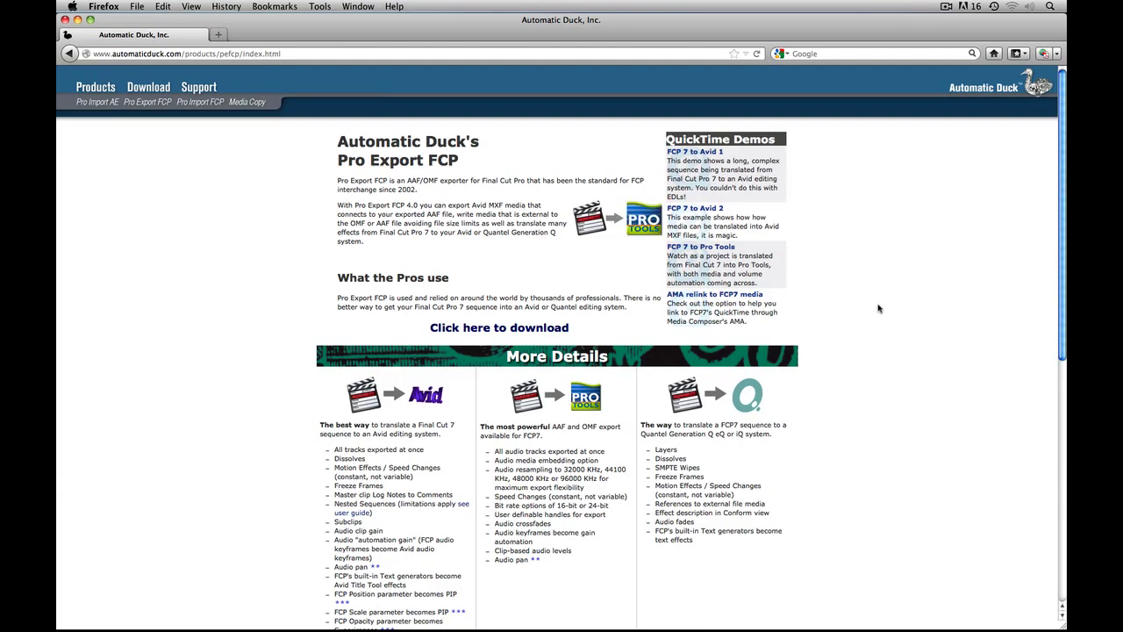
key(super+h)
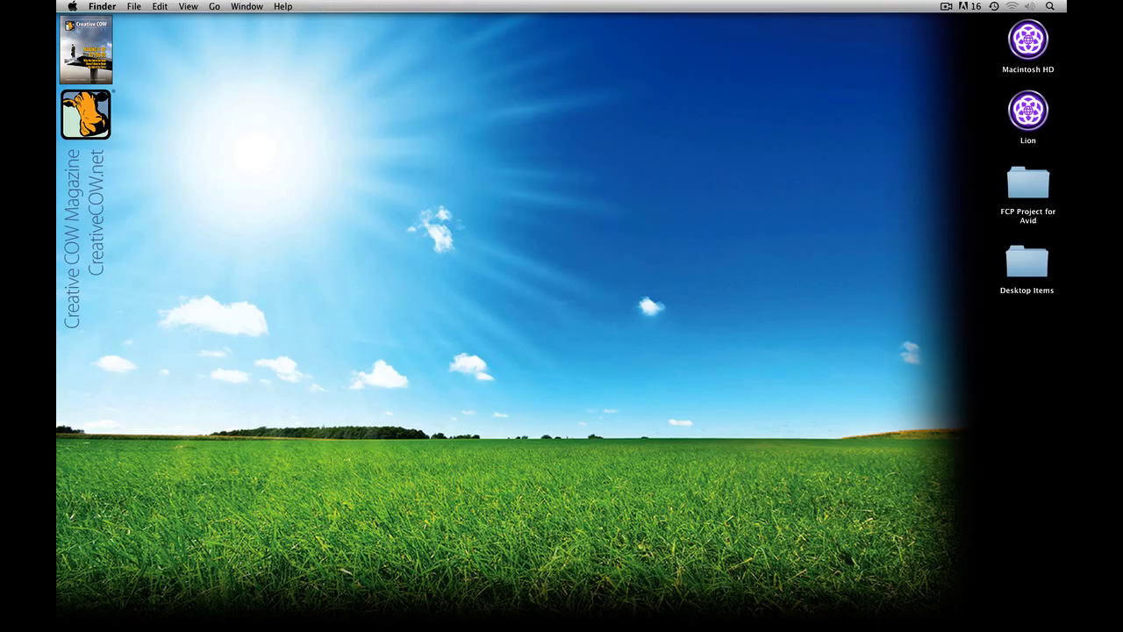
key(super+Tab)
key(super+Tab)
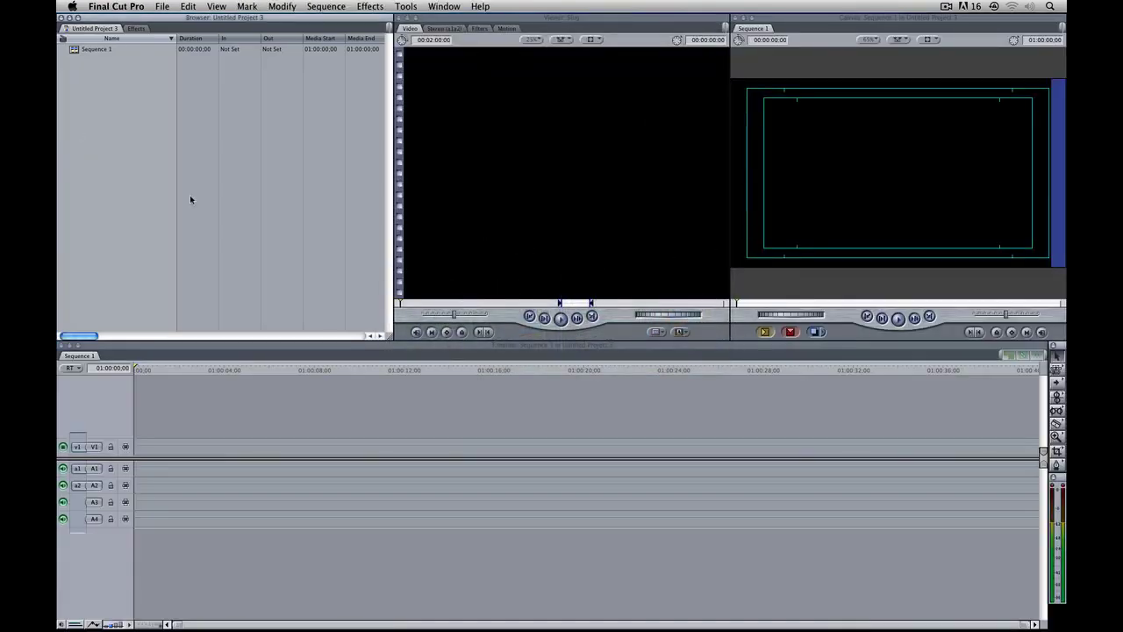
- Save the project as 'FCP Project For Avid' in the FCP Project for Avid folder
key(super+i)
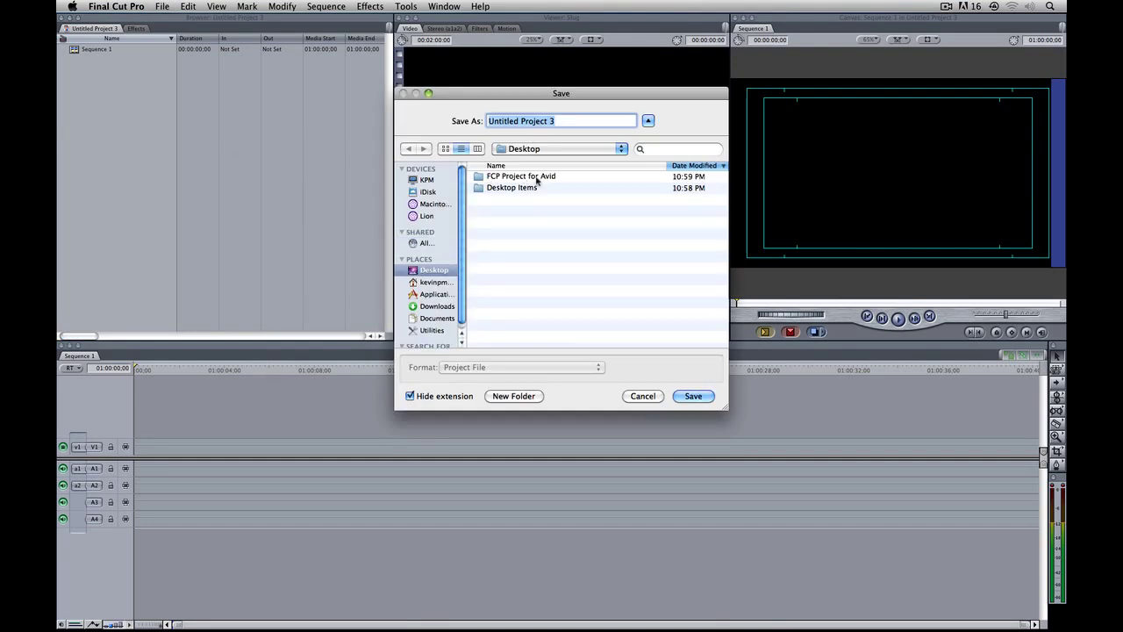
click(538, 179)
double_click(538, 179)
triple_click(551, 121)
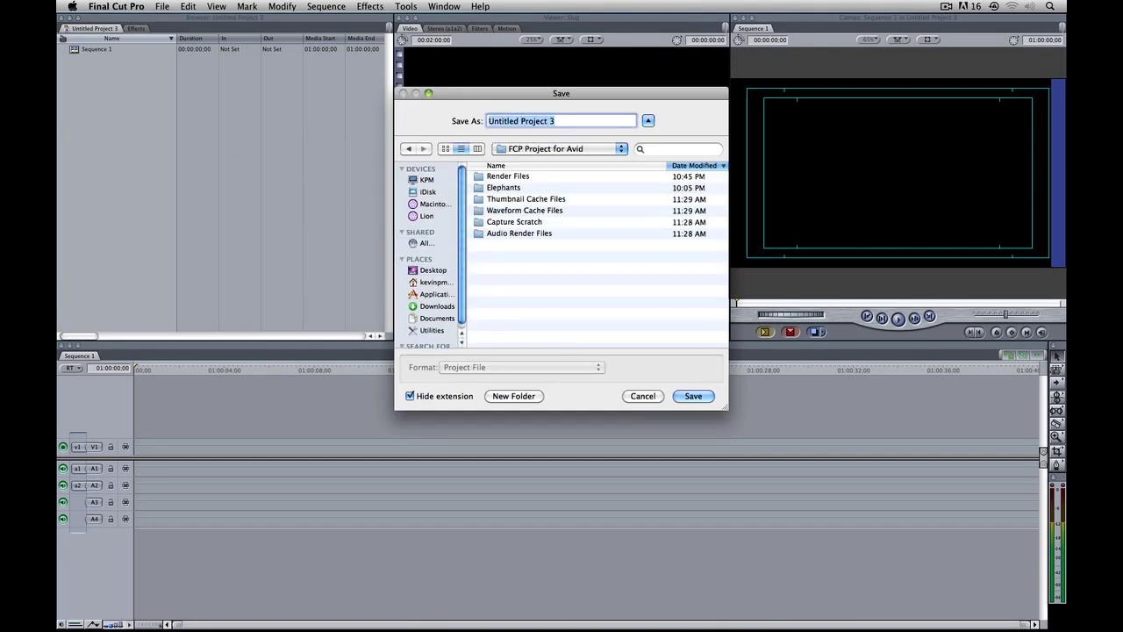
text(FCP Project)
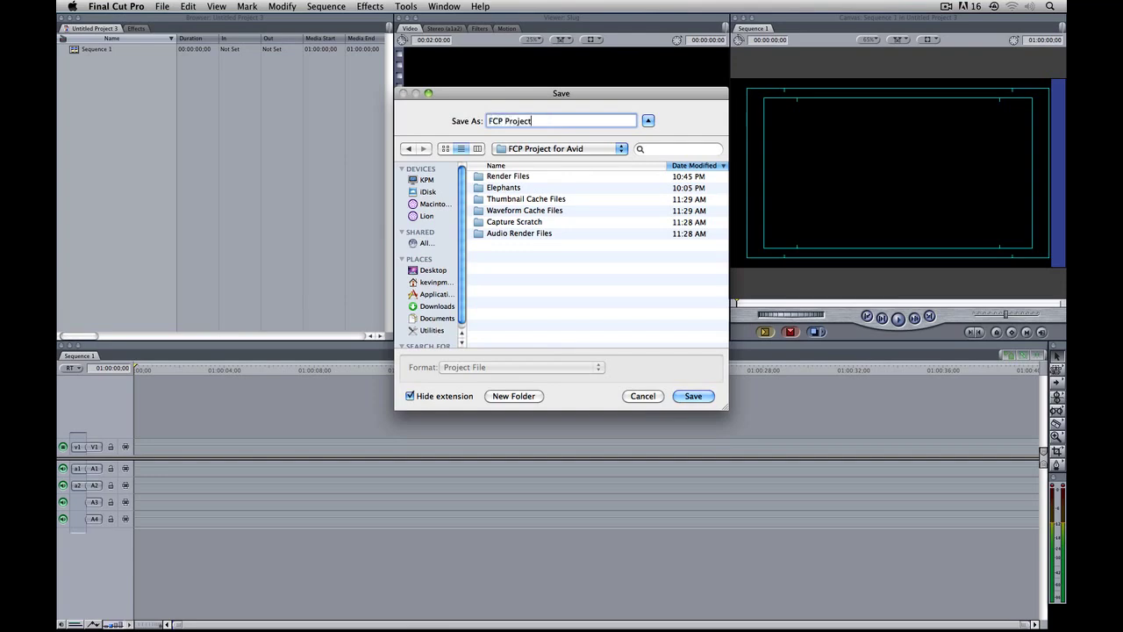
text( For Avid)
key(Return)
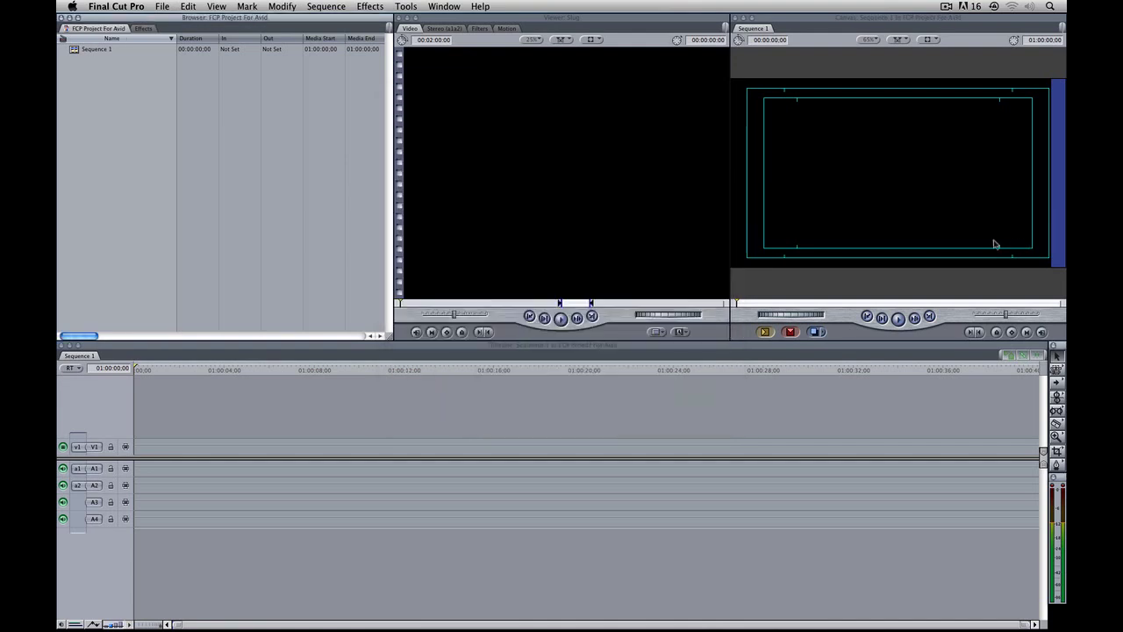
- Look over the File menu's export commands without choosing any
click(157, 5)
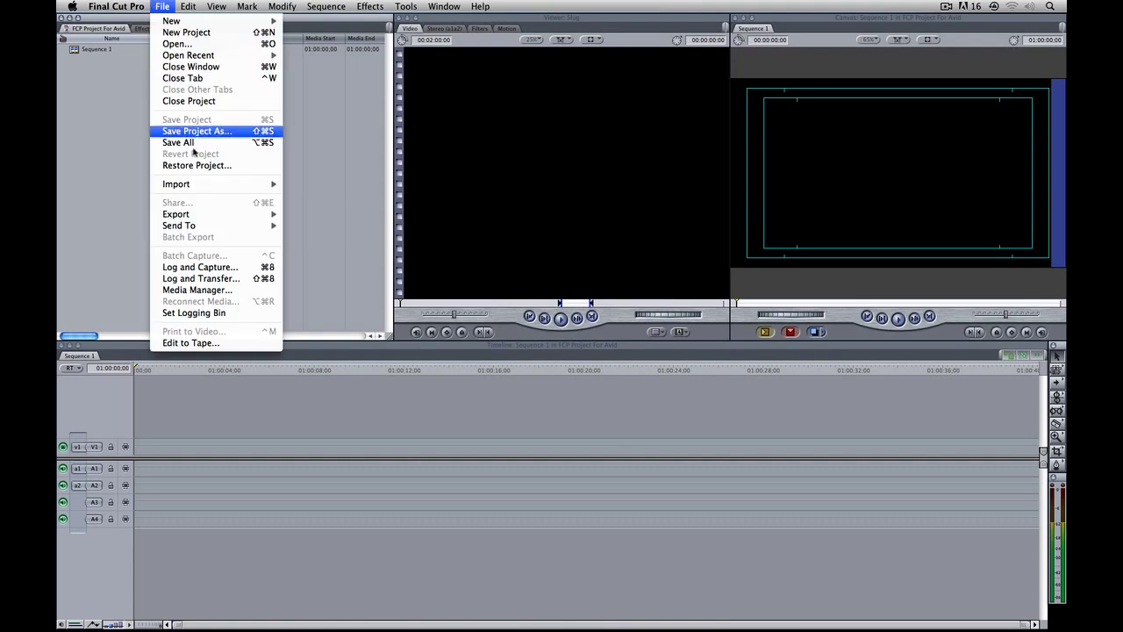
mouse_move(210, 216)
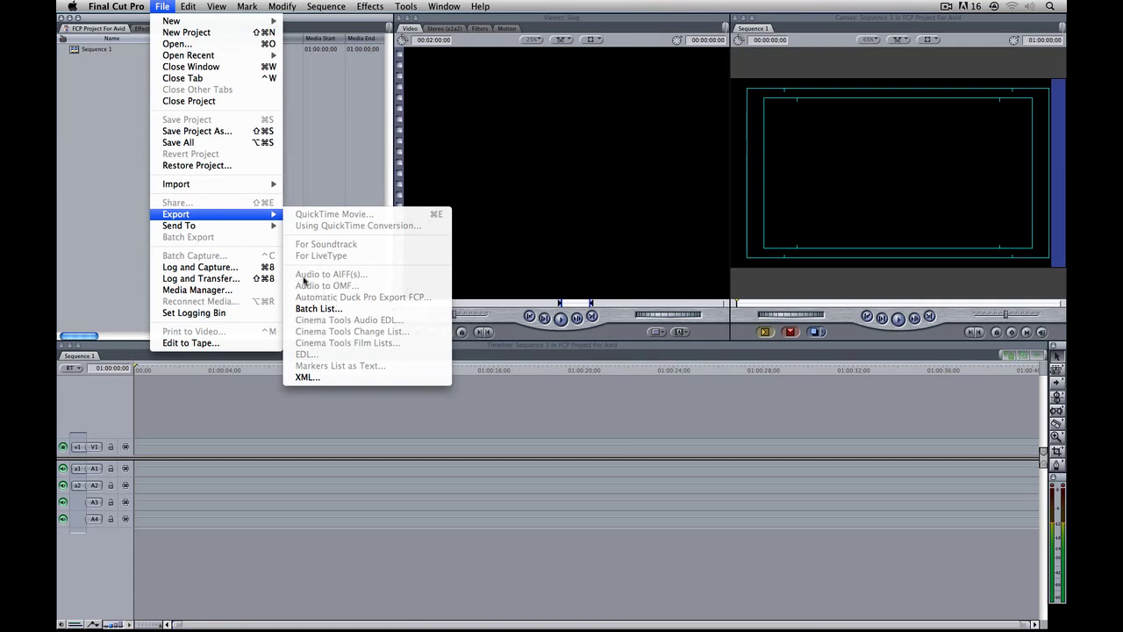
click(284, 146)
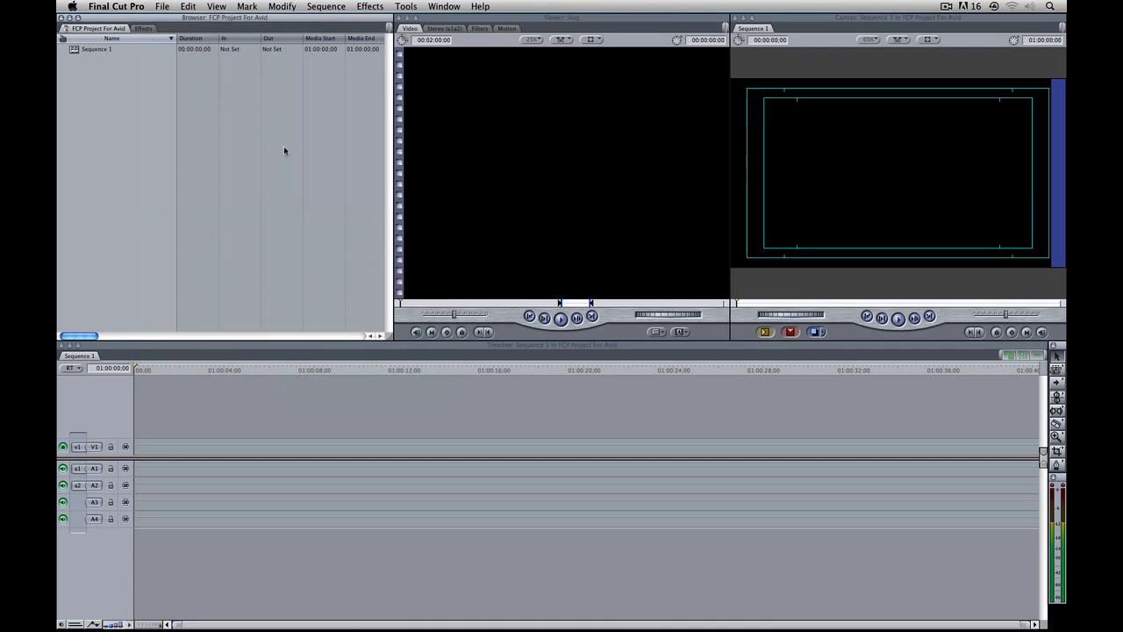
- Import all nine clips from the Elephants folder into the Browser
right_click(104, 93)
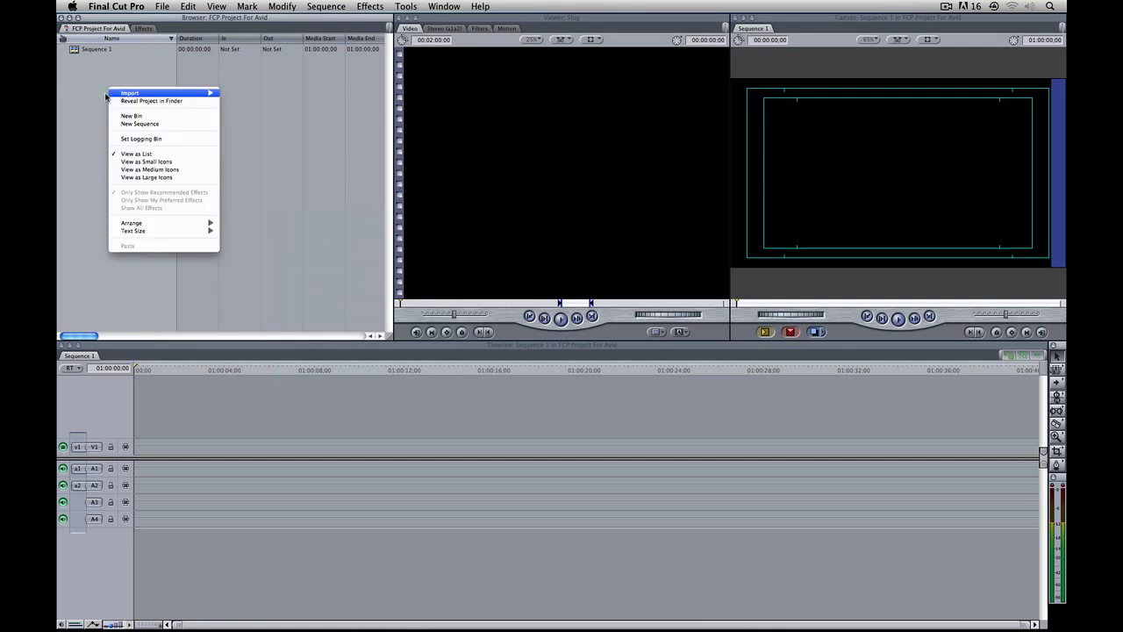
mouse_move(160, 93)
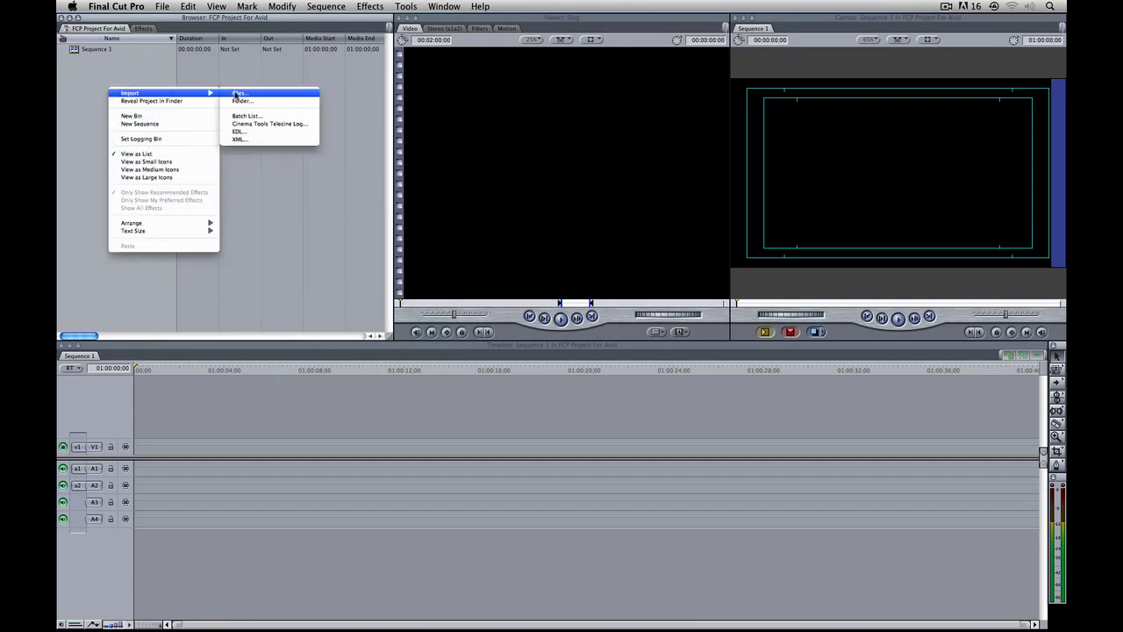
click(255, 95)
double_click(437, 167)
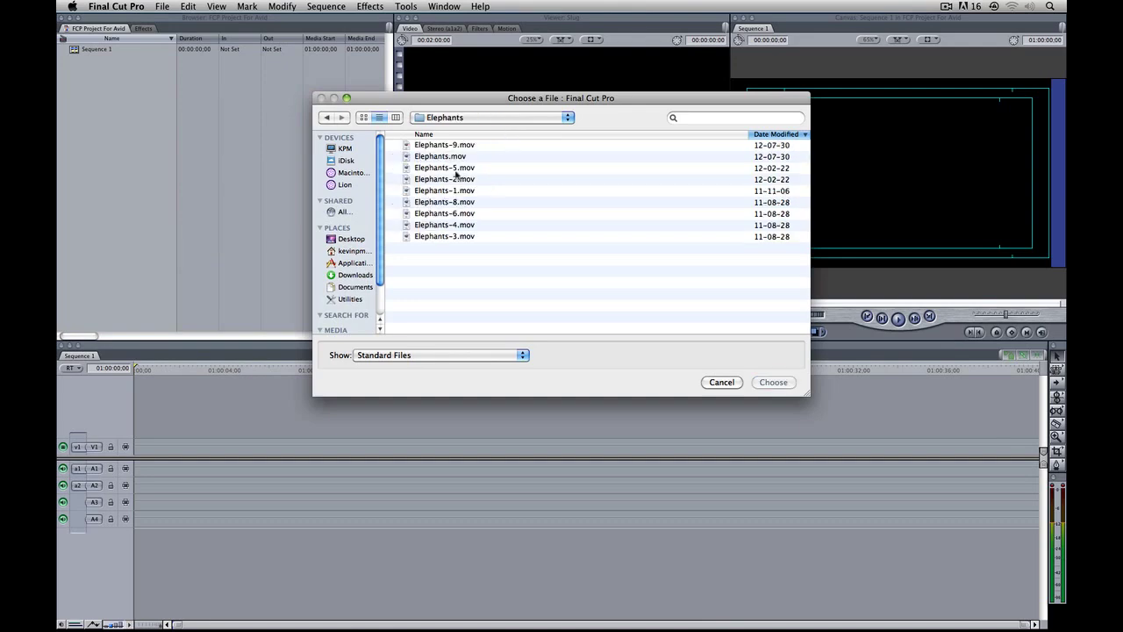
key(super+a)
click(789, 386)
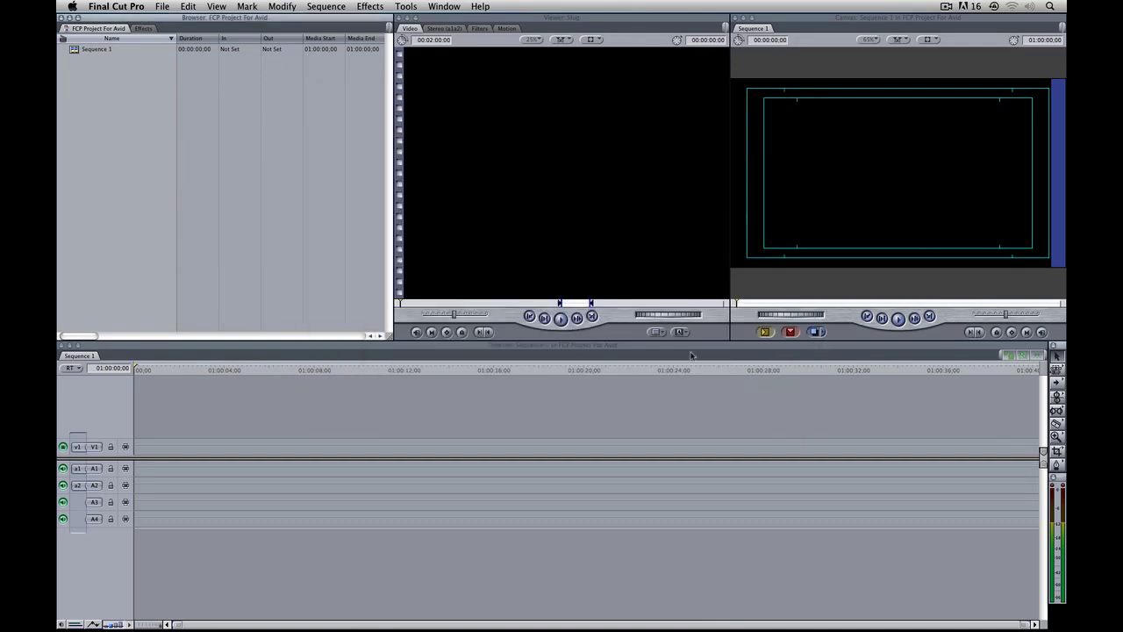
- Edit a 6:19 In/Out portion of Elephants-1 into Sequence 1, matching sequence settings to the clip
double_click(75, 61)
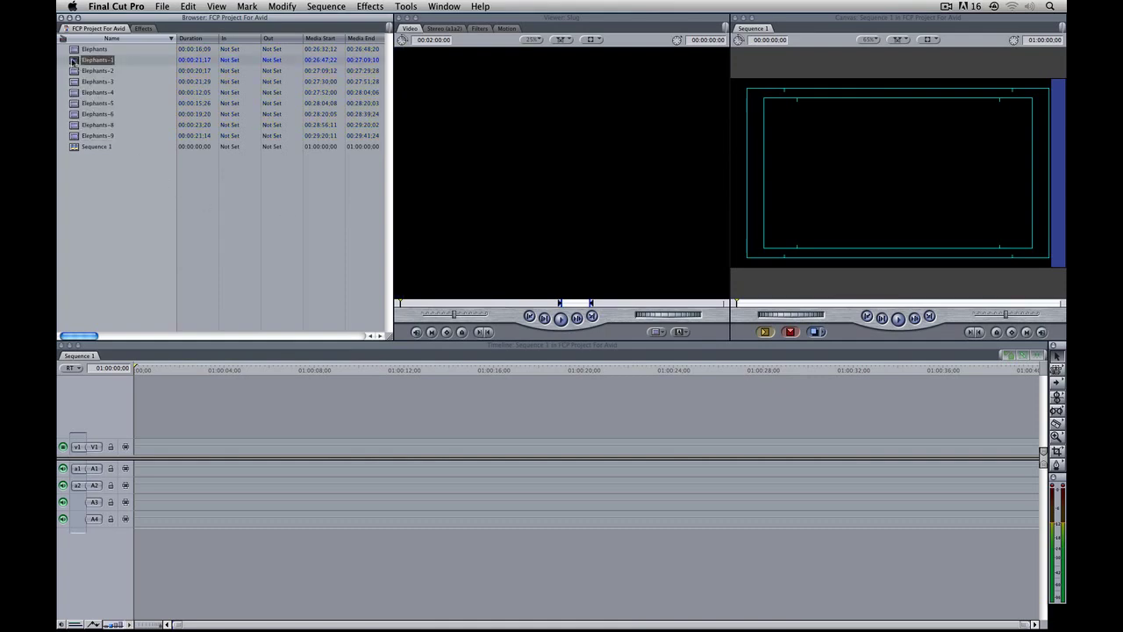
click(469, 303)
key(i)
drag(466, 302, 569, 304)
key(o)
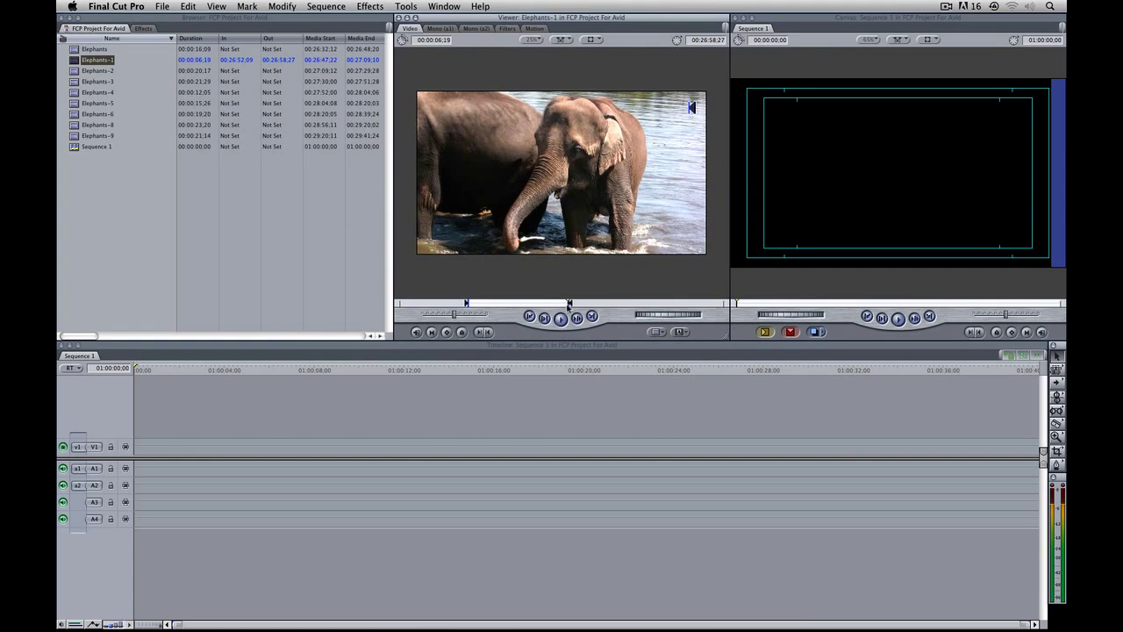
key(F10)
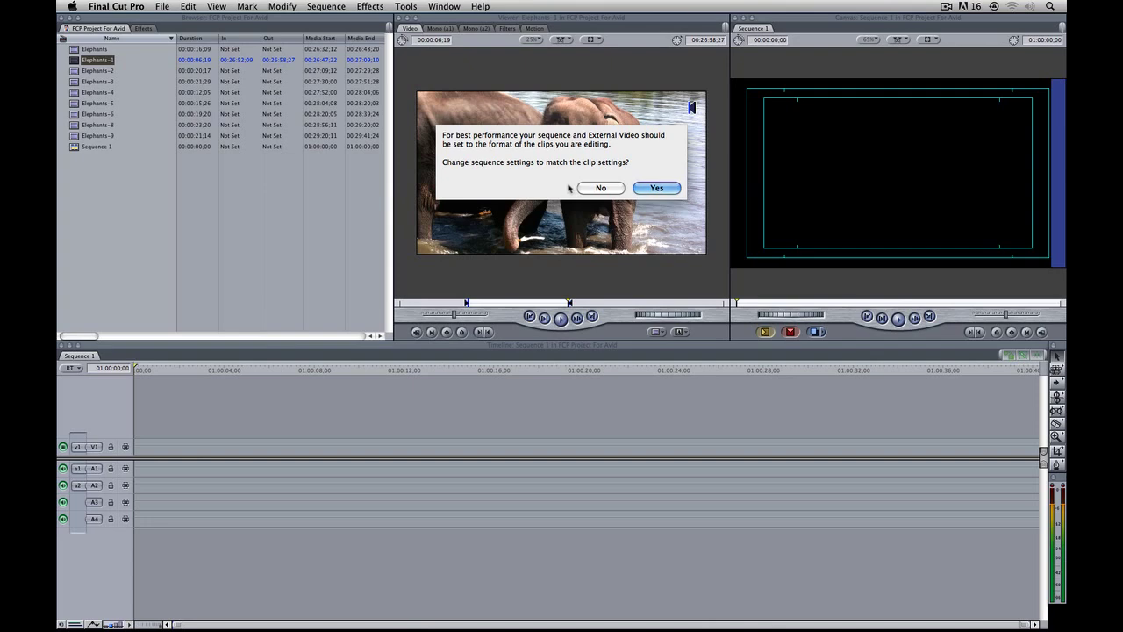
click(655, 188)
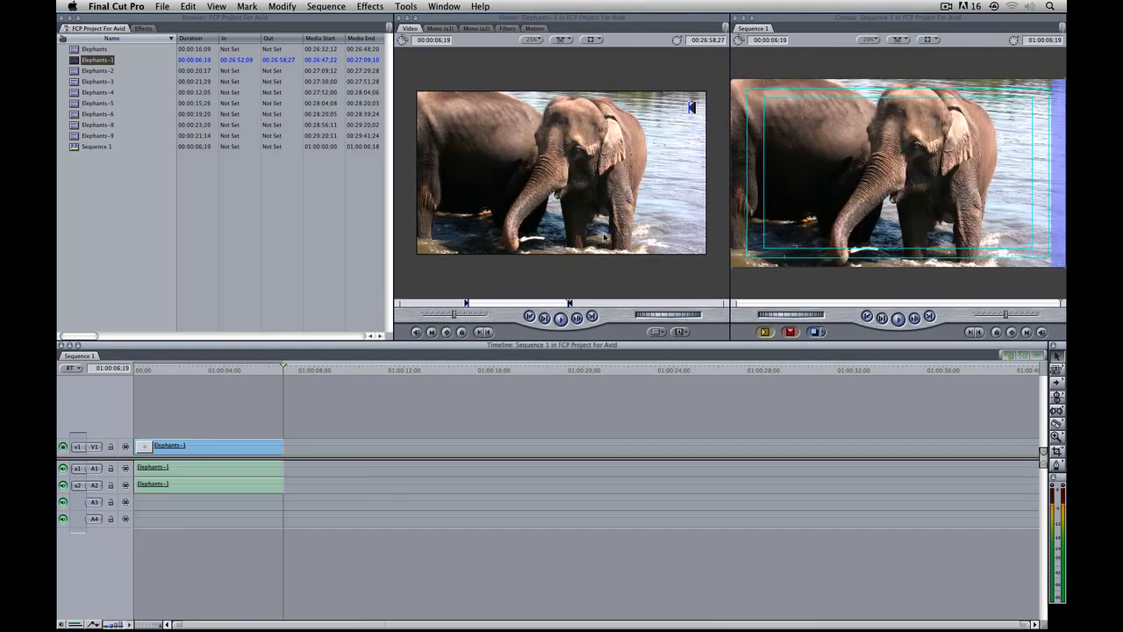
- Append marked In/Out portions of Elephants-2 and Elephants-3 after Elephants-1 in the sequence
double_click(97, 70)
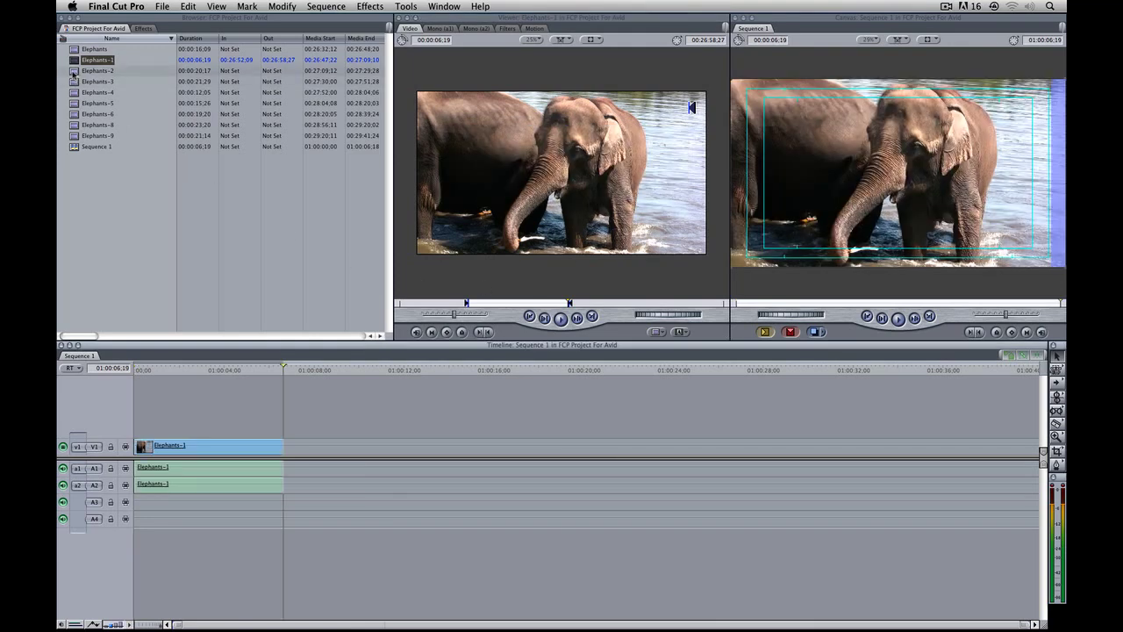
click(465, 304)
key(i)
drag(466, 305, 620, 307)
key(o)
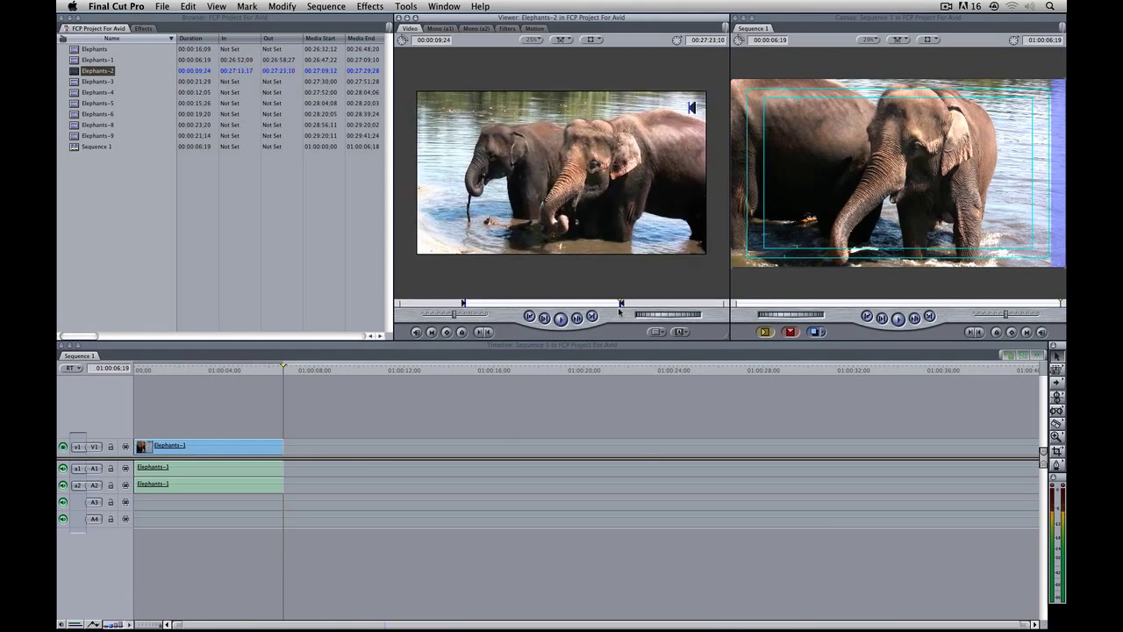
key(F10)
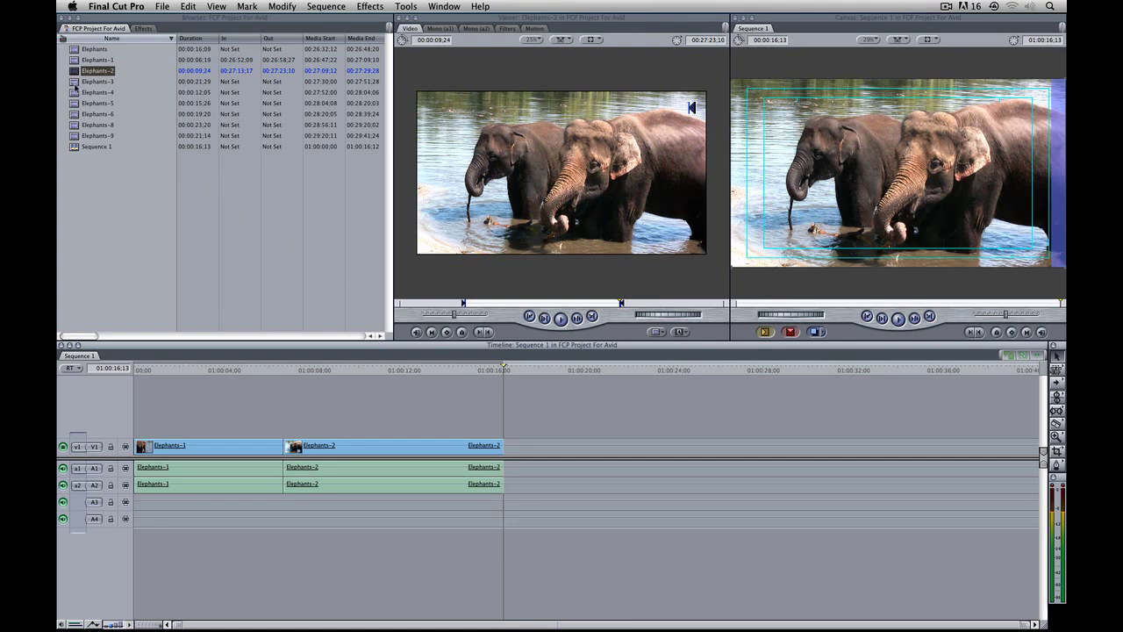
double_click(83, 81)
click(474, 304)
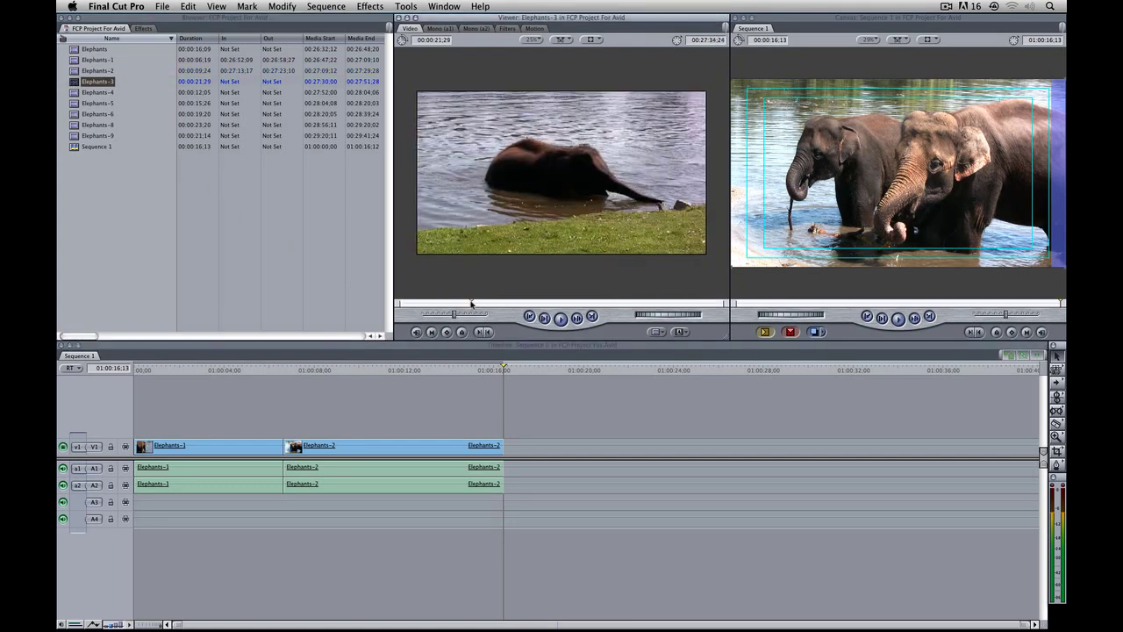
key(i)
key(o)
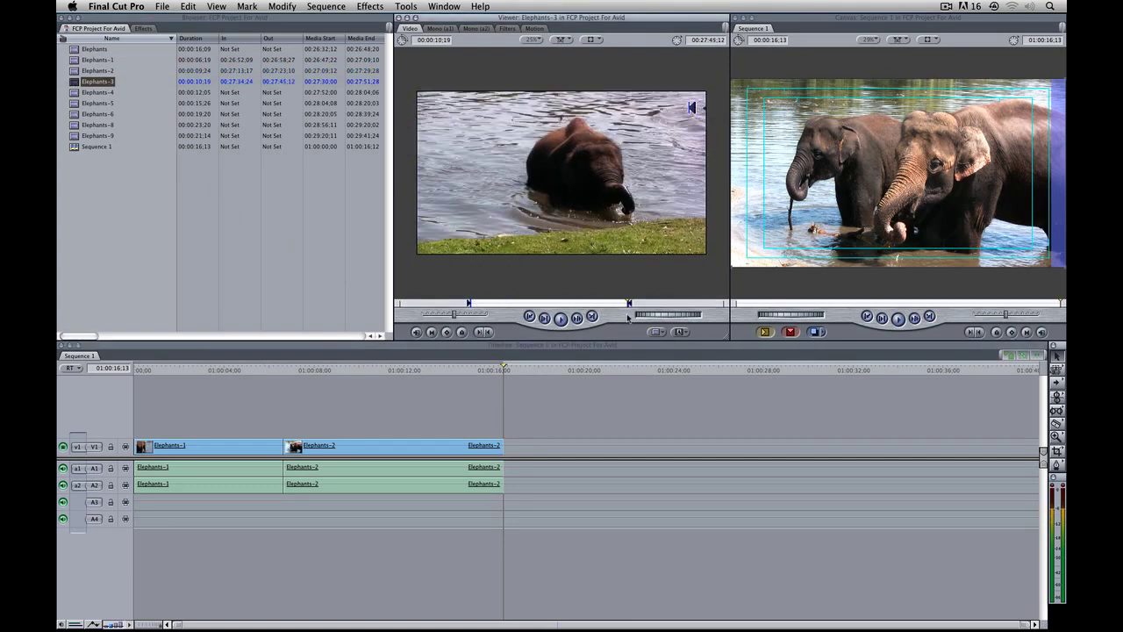
key(F10)
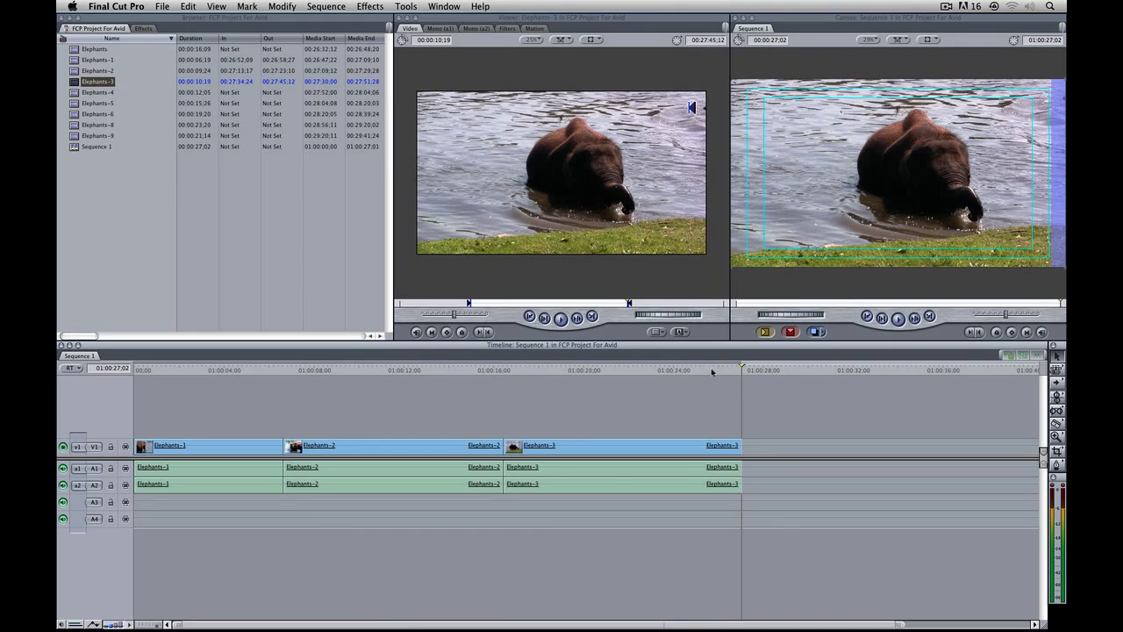
- Blade the sequence at four points across Elephants-1, Elephants-2 and Elephants-3
drag(679, 369, 225, 419)
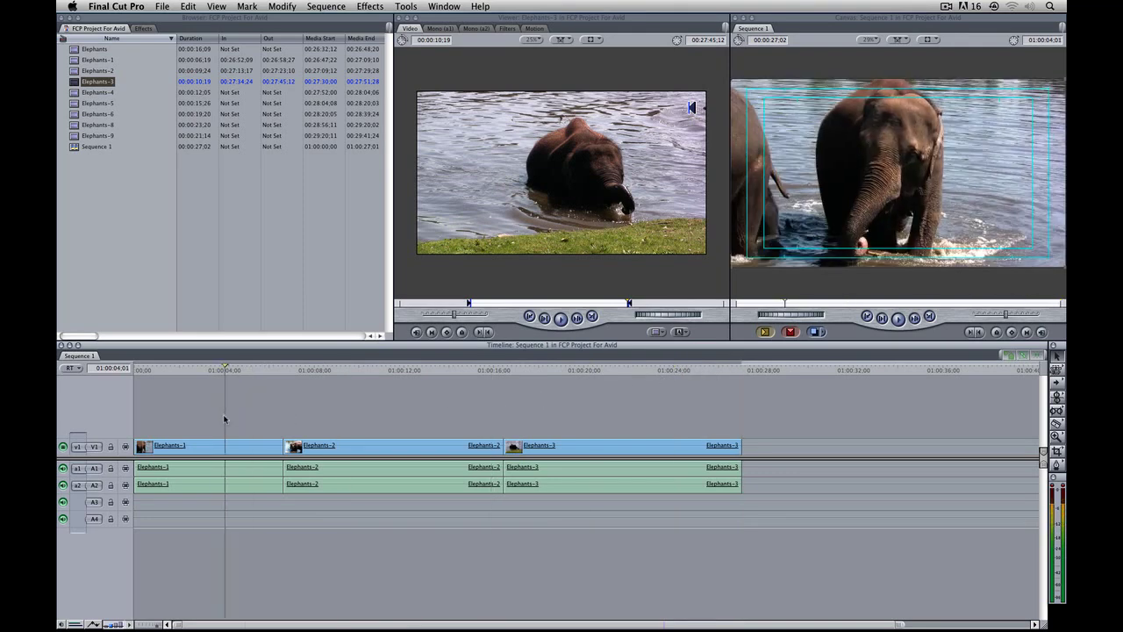
click(240, 445)
click(332, 445)
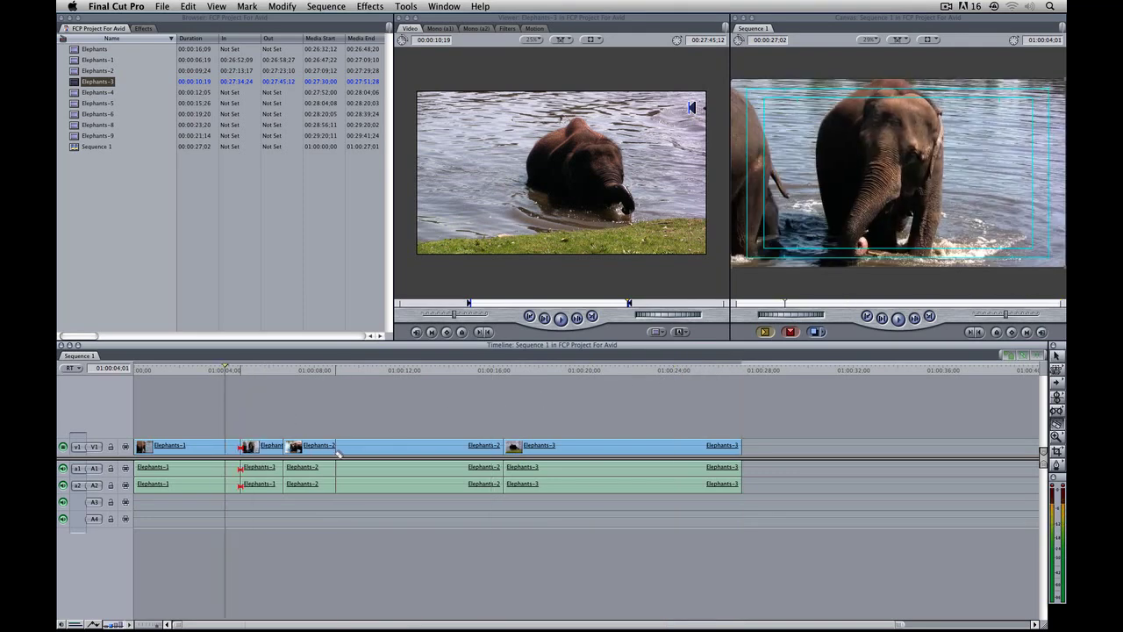
click(460, 445)
click(550, 446)
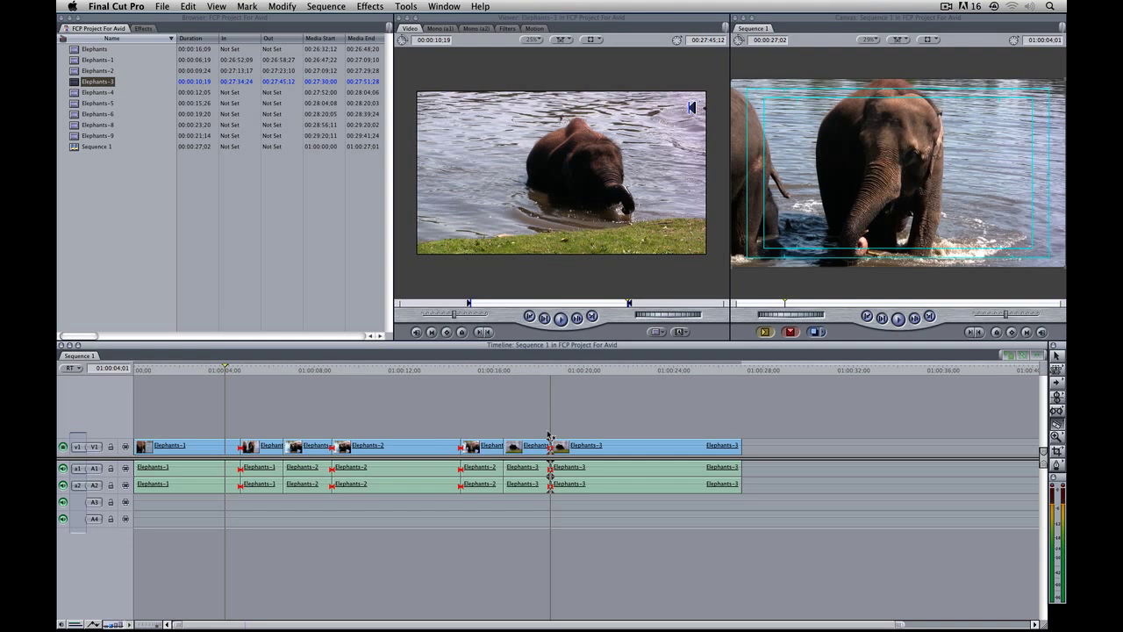
- Delete the two sections between the cuts and close both resulting gaps
drag(537, 406, 494, 496)
key(Delete)
drag(303, 409, 276, 493)
key(Delete)
right_click(274, 454)
click(297, 450)
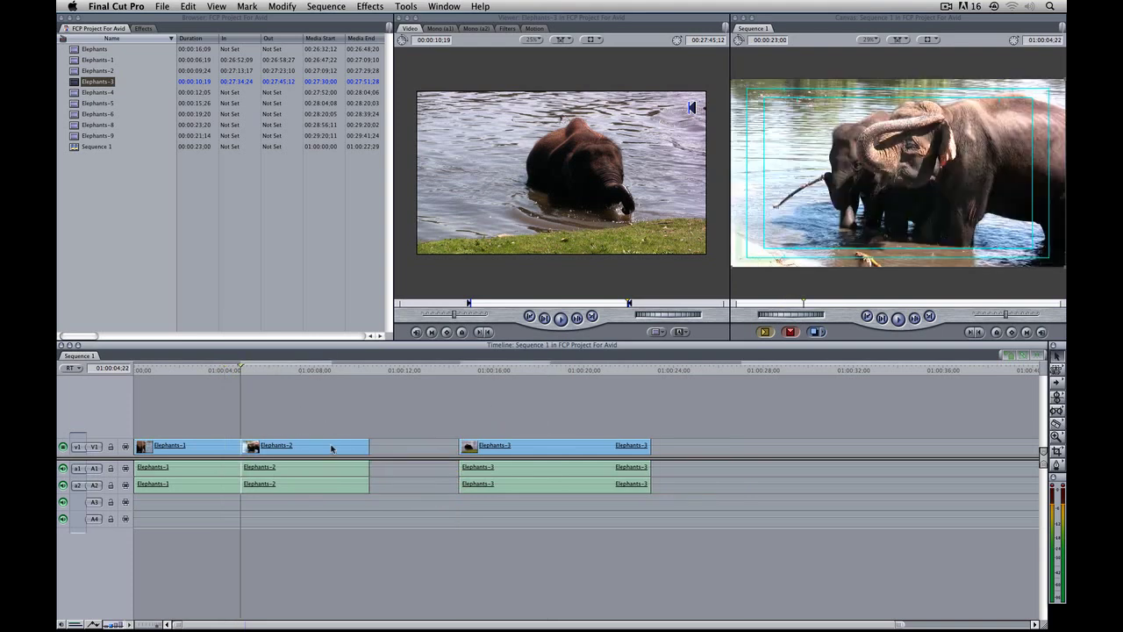
right_click(437, 447)
click(454, 445)
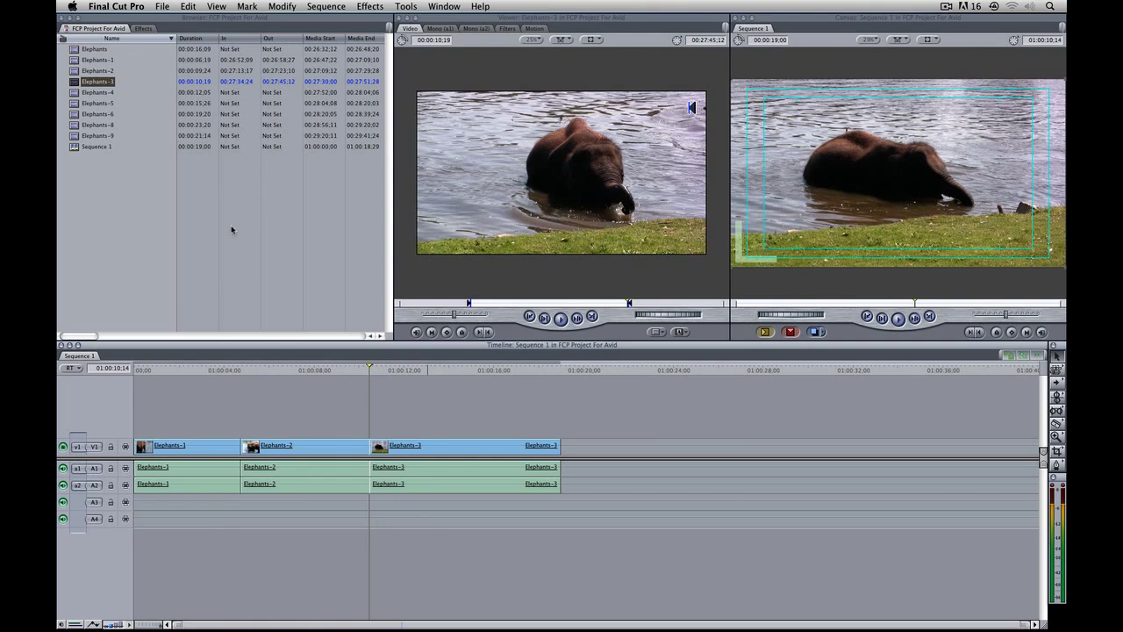
- Load Elephants-8 in the Viewer and move to an early frame
click(77, 126)
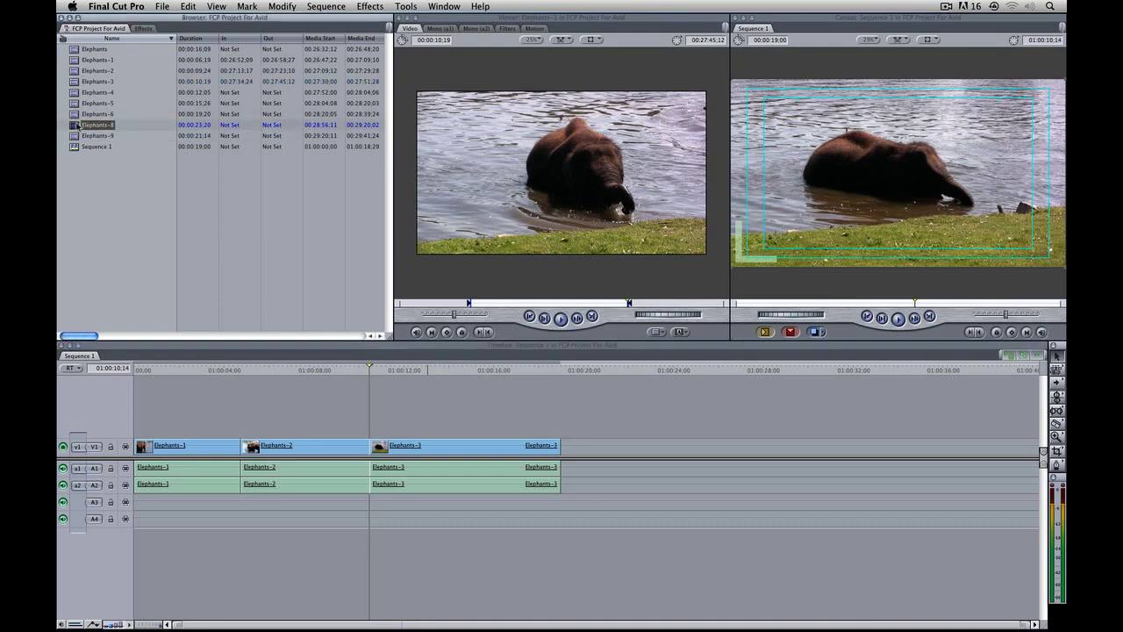
double_click(77, 125)
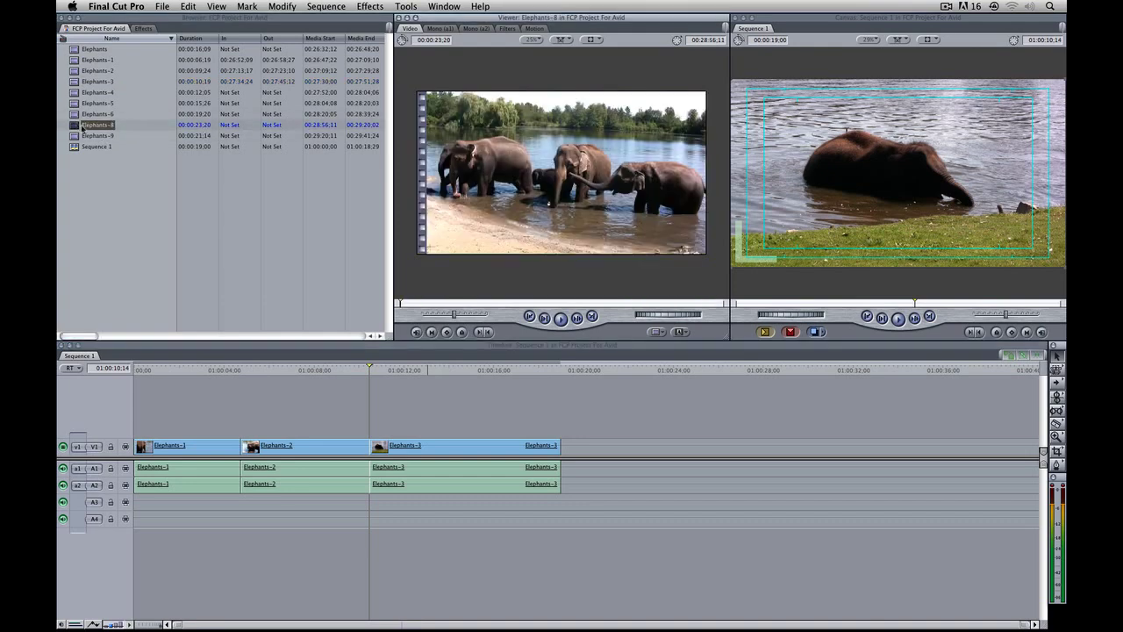
click(429, 303)
- Add a V2 track and place Elephants-8 on it from its In point, trimmed to end with Elephants-3
key(i)
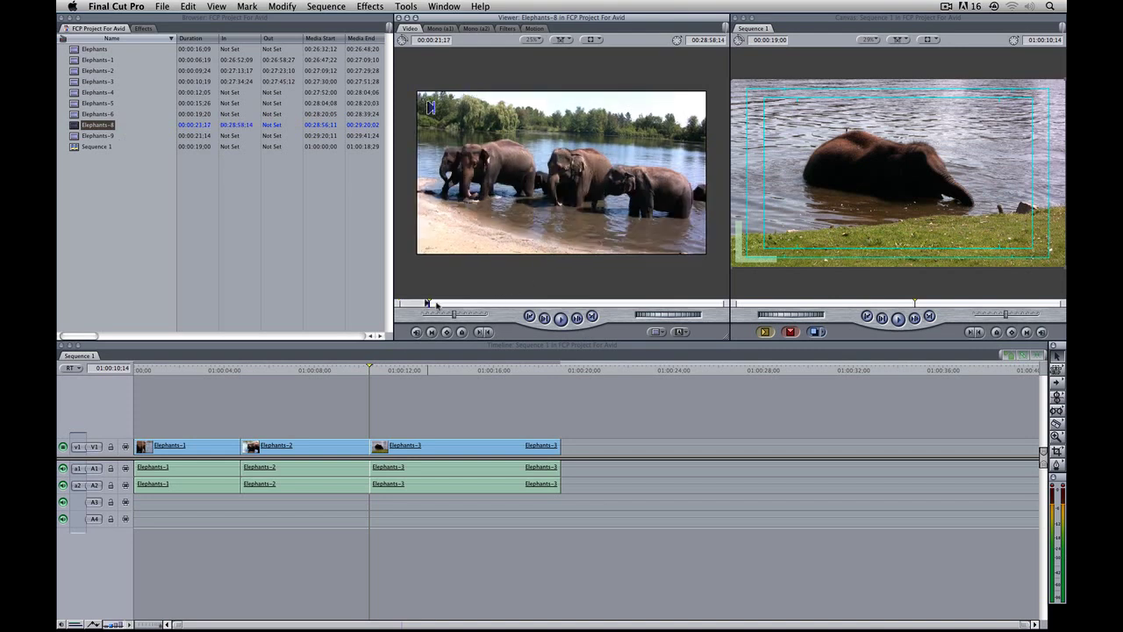
right_click(298, 414)
click(316, 408)
drag(510, 233, 146, 428)
drag(620, 428, 560, 428)
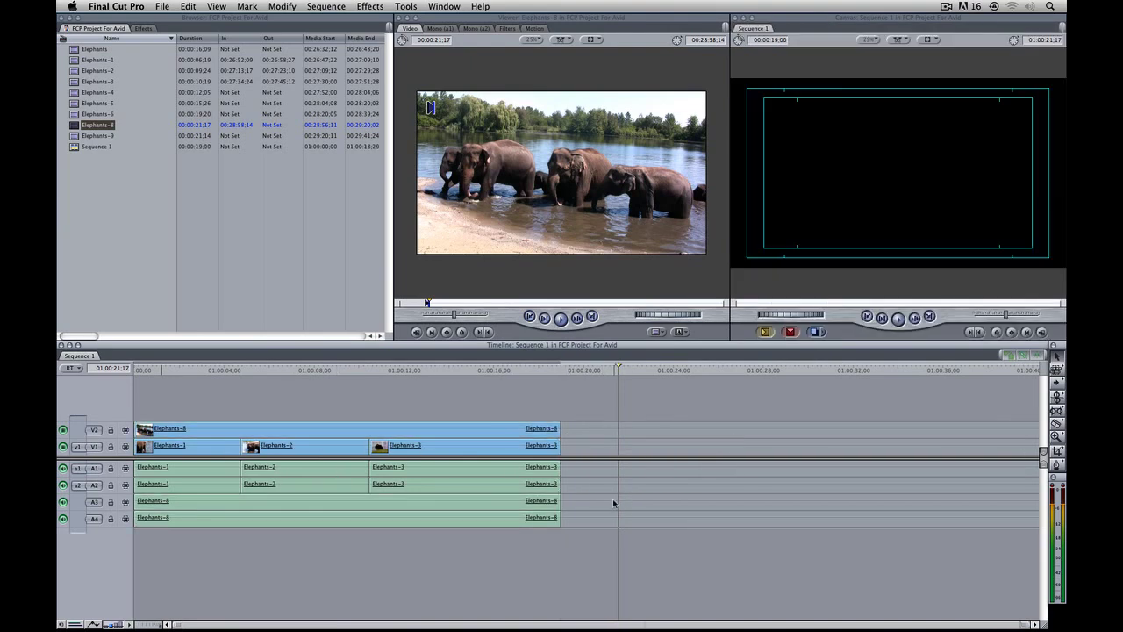
- Delete the Elephants-8 audio, keeping only its picture on V2, and load that clip
click(531, 519)
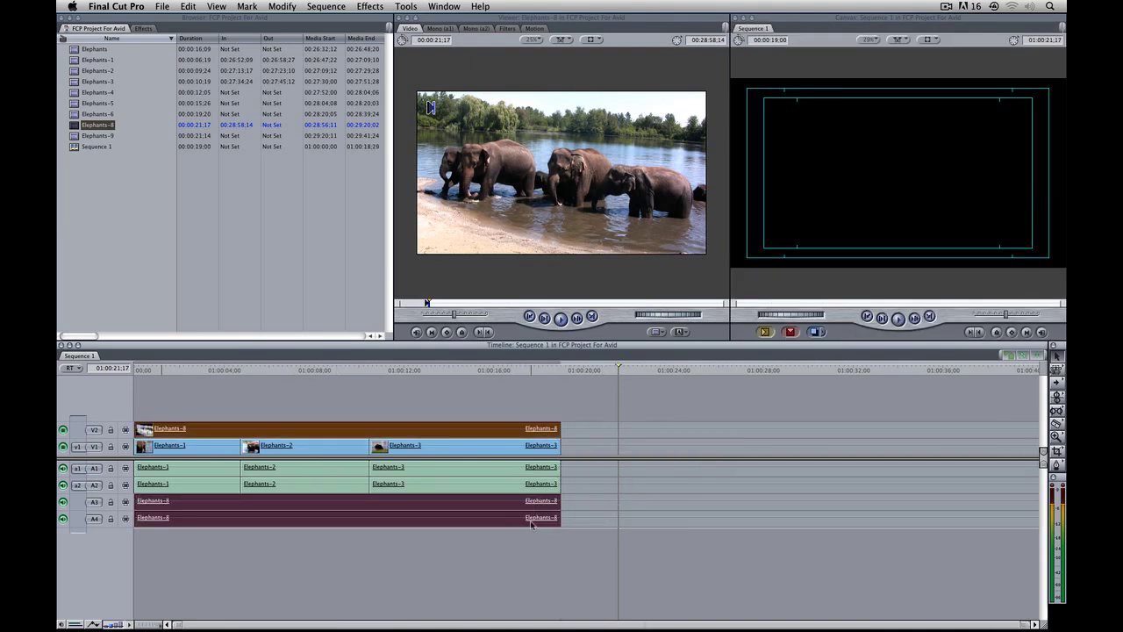
click(586, 509)
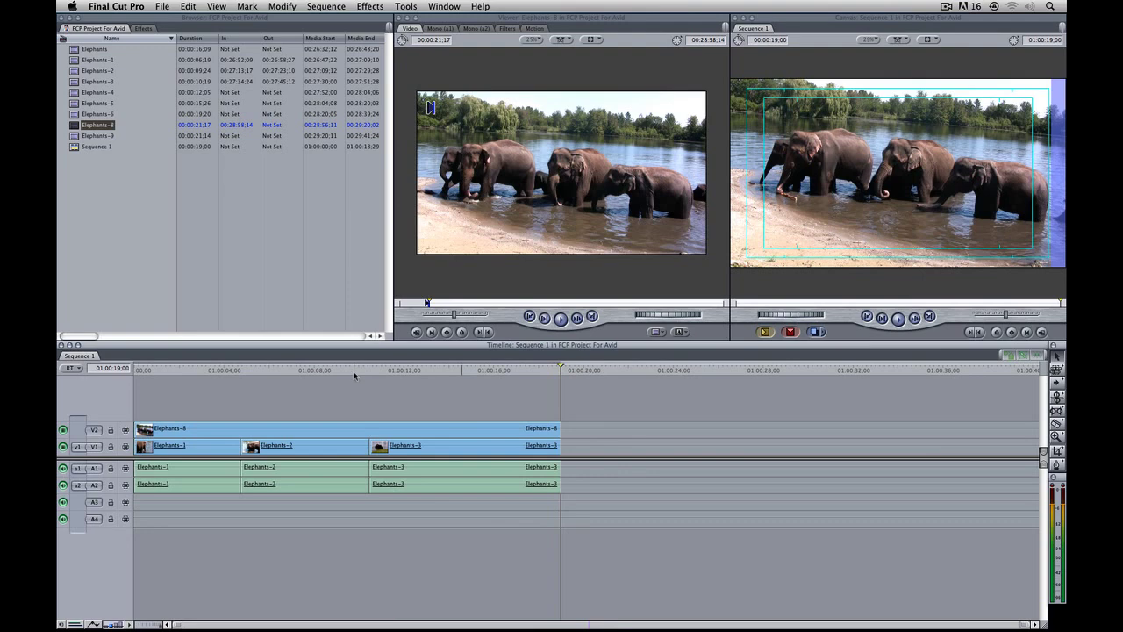
click(356, 369)
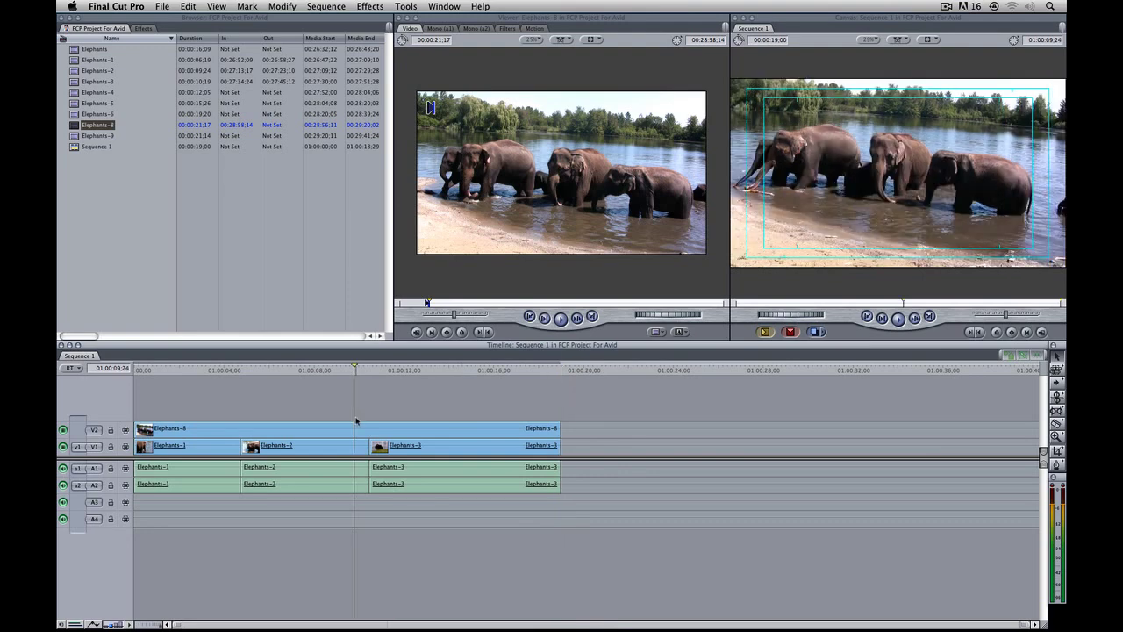
click(356, 430)
double_click(356, 430)
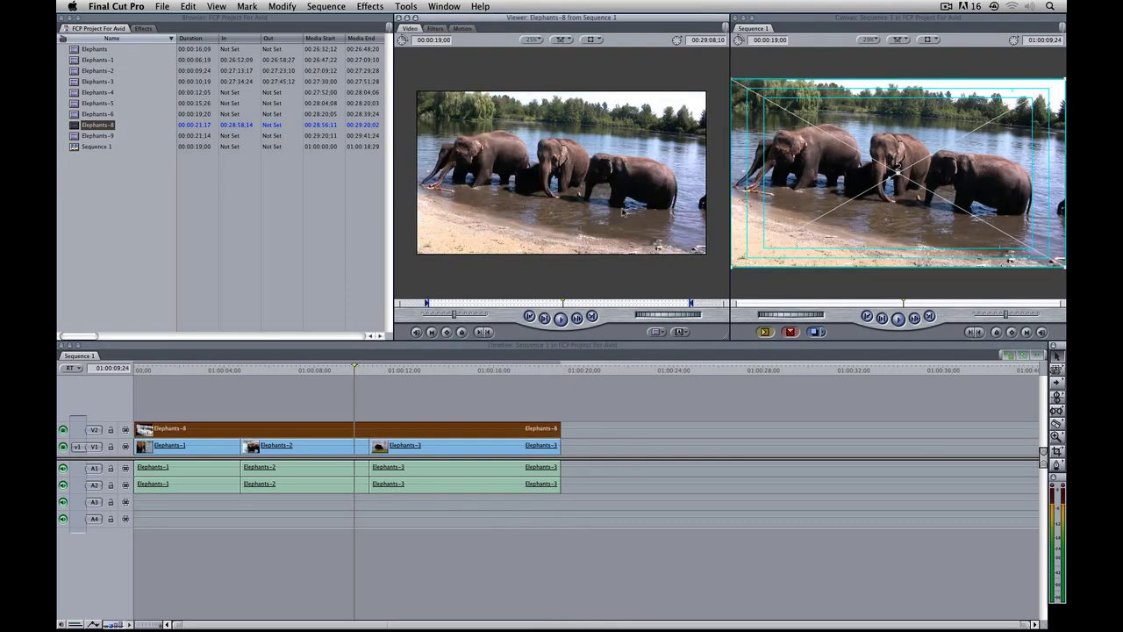
- Scale the Elephants-8 overlay to 33 and move it off the left edge of the frame
click(462, 28)
click(585, 66)
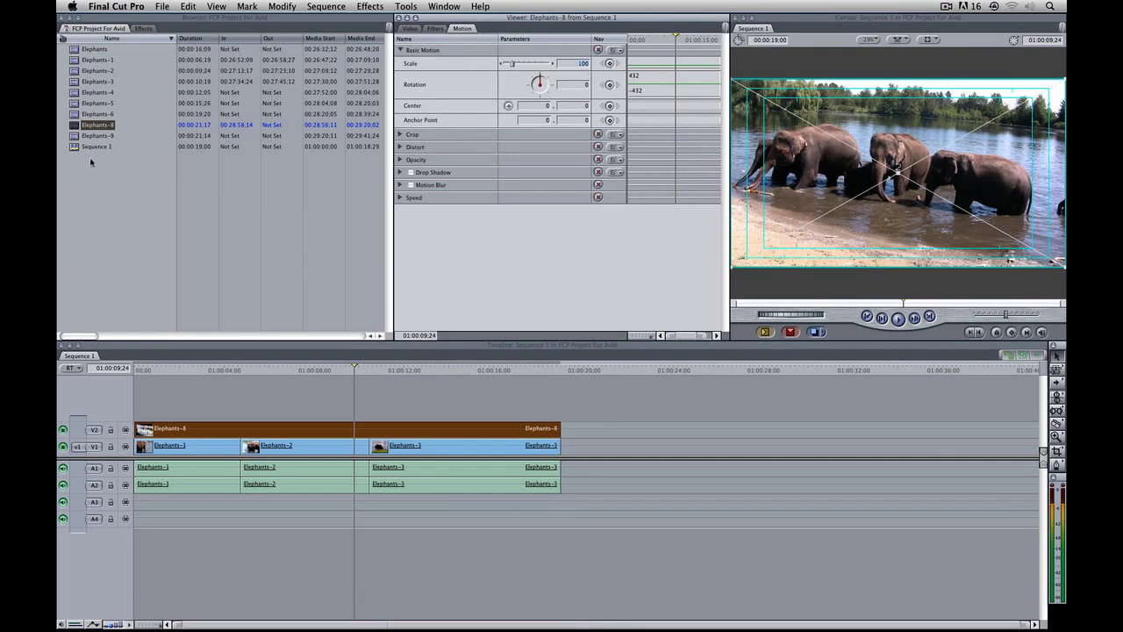
text(33)
key(Return)
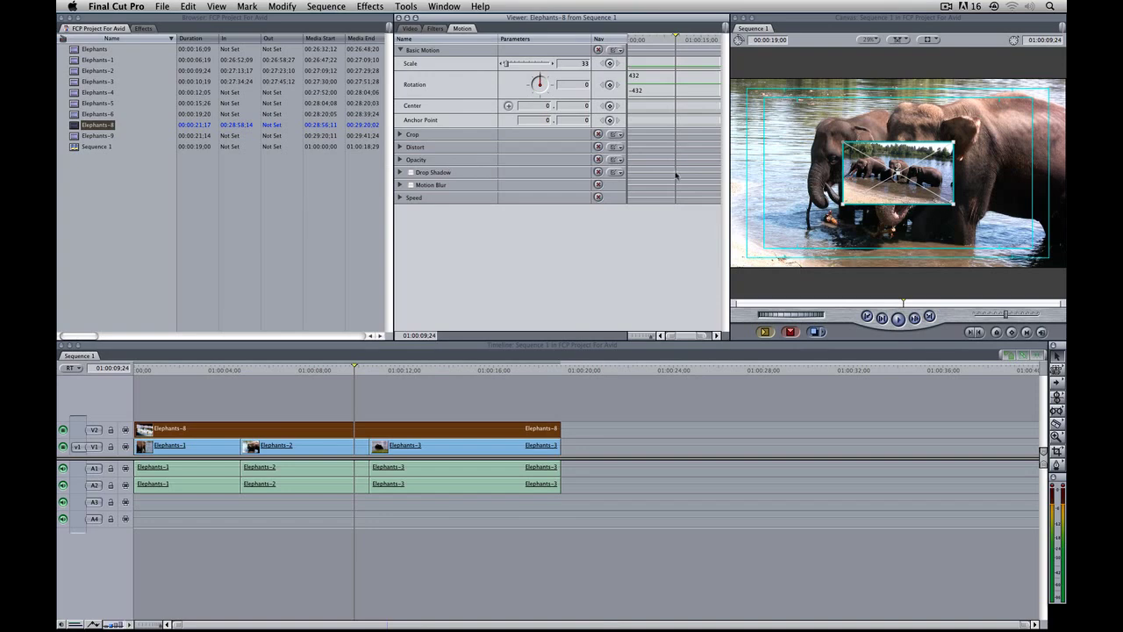
drag(945, 183, 719, 244)
- Keyframe the overlay's Center at start and end so it slides from -966.89 to 966.89
drag(355, 371, 131, 383)
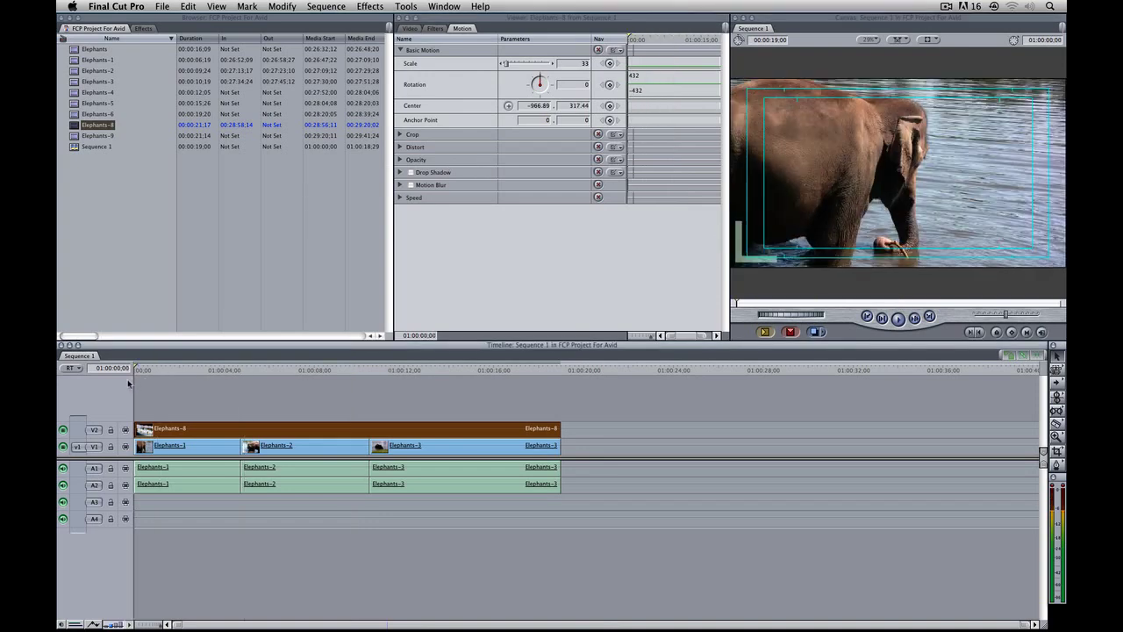
click(611, 107)
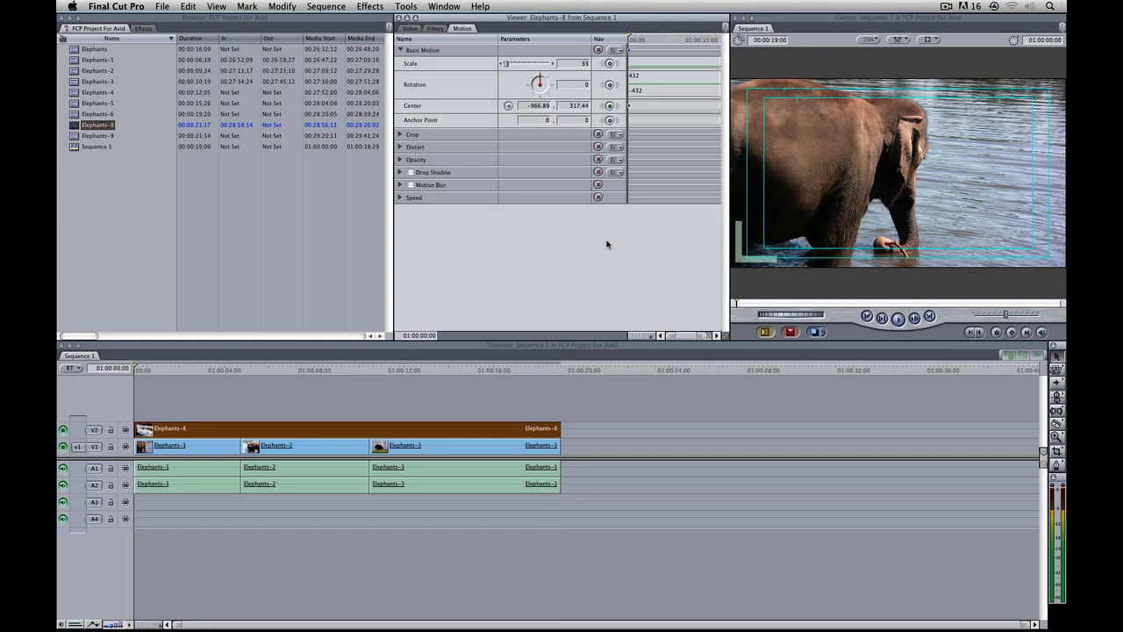
key(End)
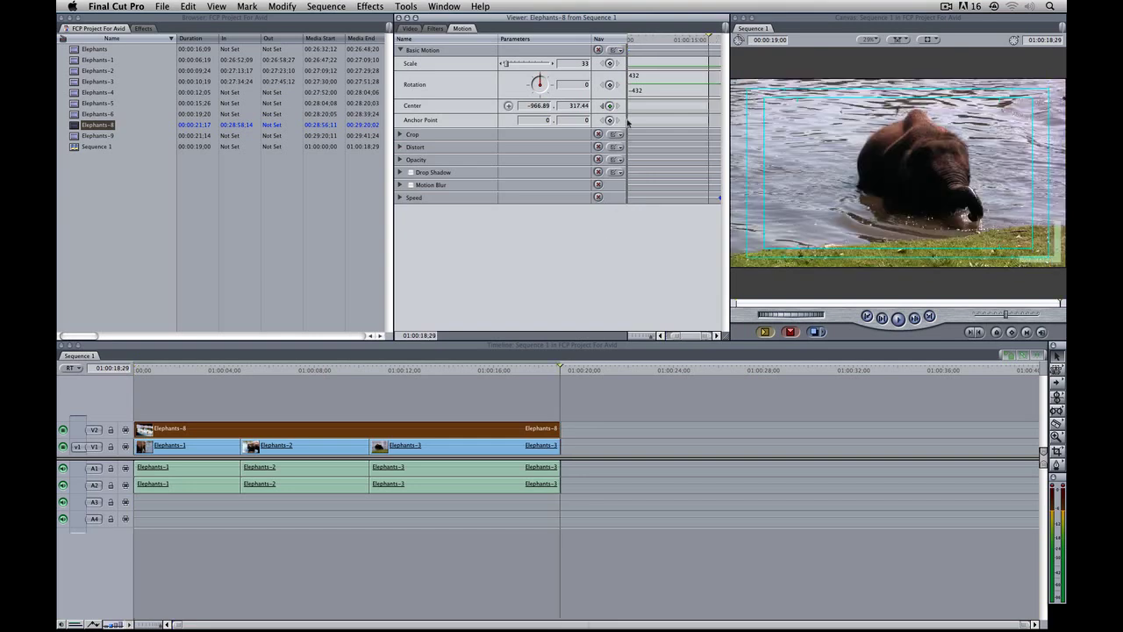
click(609, 106)
drag(198, 369, 436, 374)
click(330, 369)
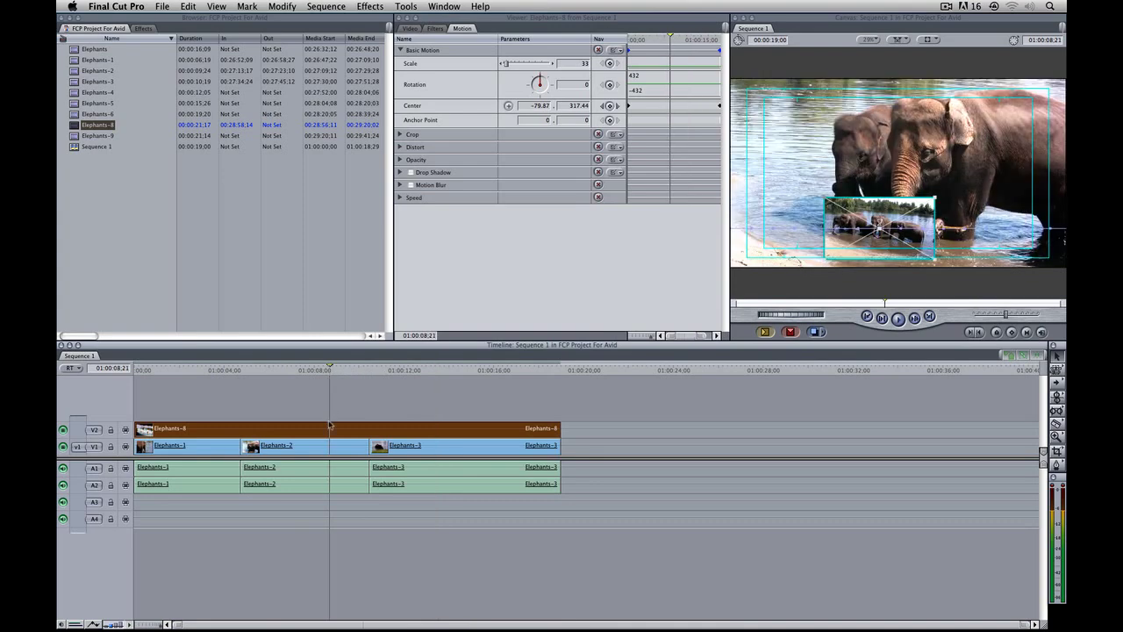
- Give the Elephants-8 overlay a drop shadow with opacity 100, offset 6 and softness 26
double_click(327, 428)
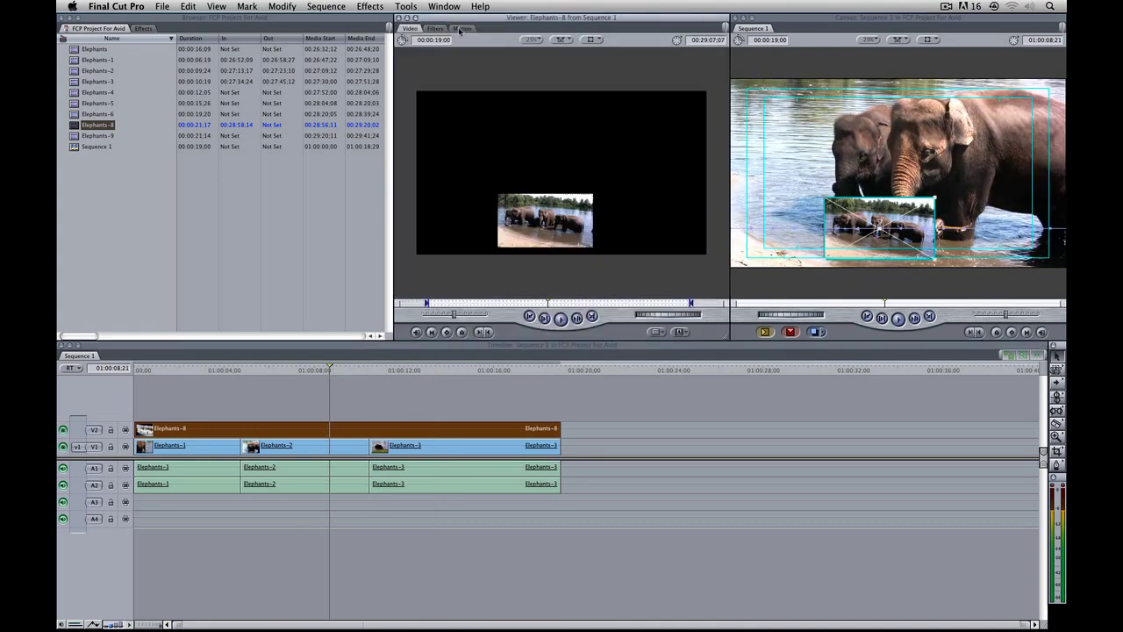
click(459, 29)
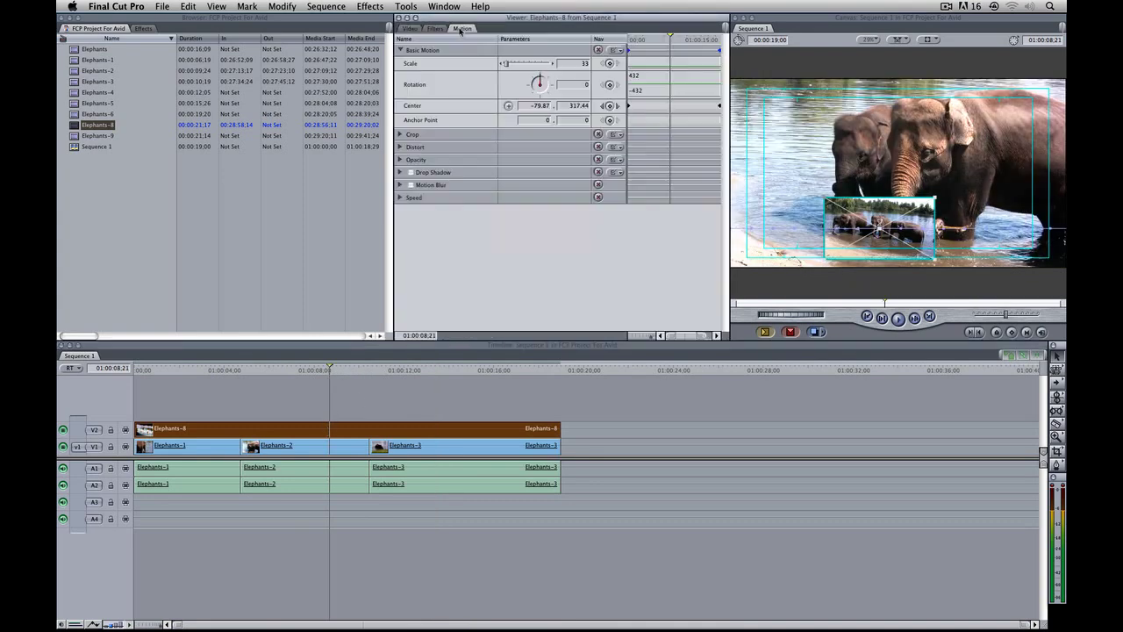
click(410, 172)
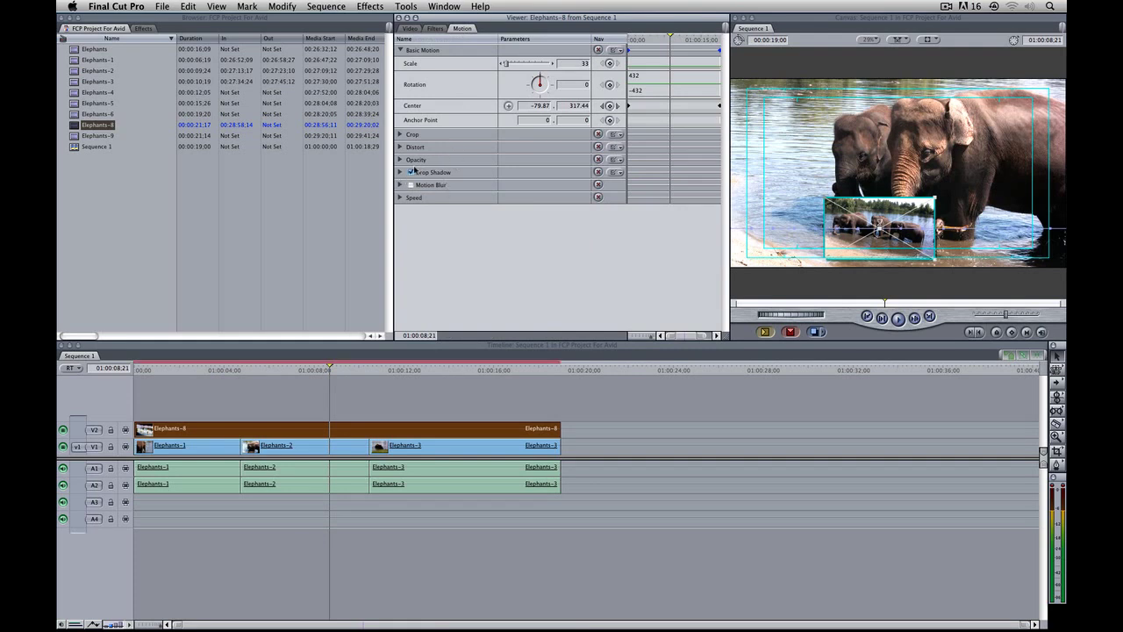
click(400, 172)
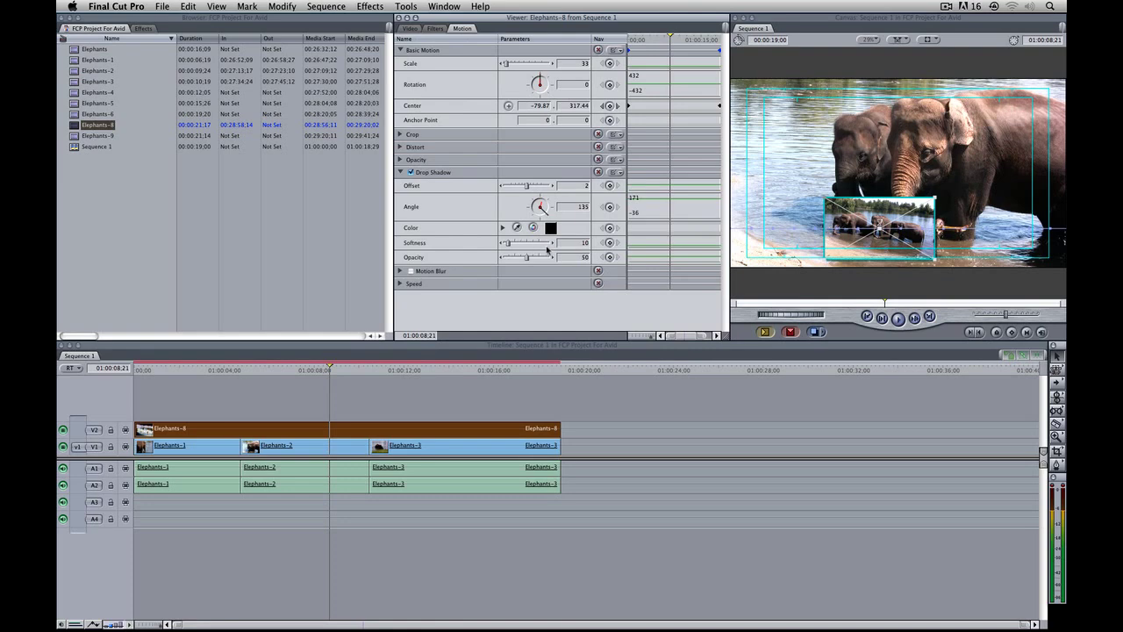
mouse_move(527, 257)
mouse_down()
mouse_move(551, 257)
mouse_move(516, 243)
mouse_up()
drag(526, 187, 529, 187)
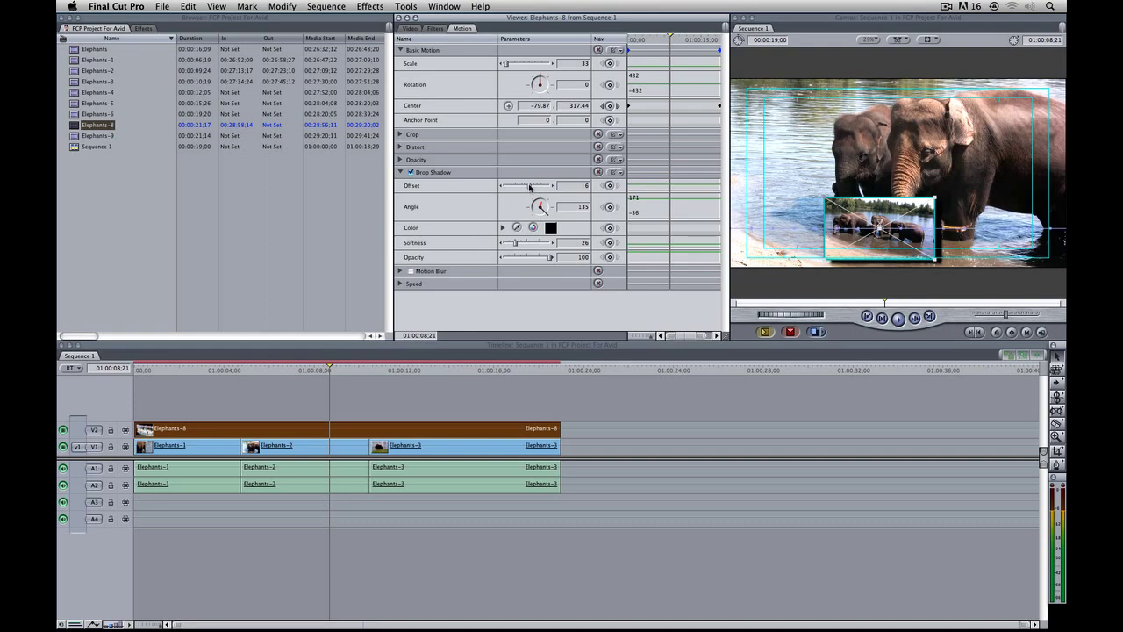
click(284, 387)
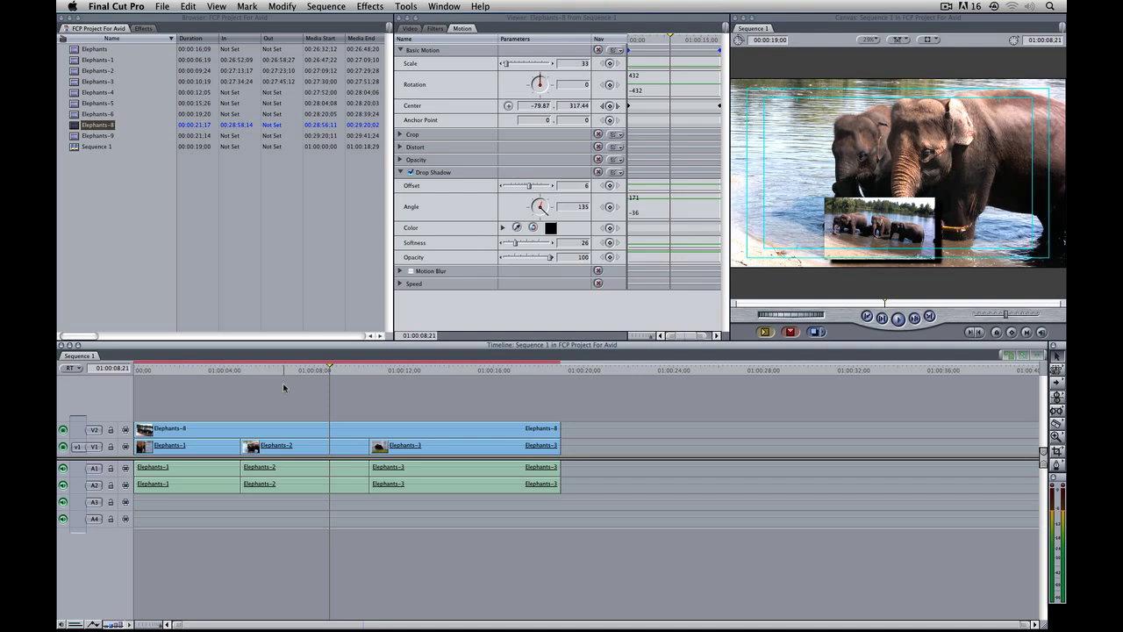
- Rename Sequence 1 to 'For MC'
click(97, 145)
click(96, 145)
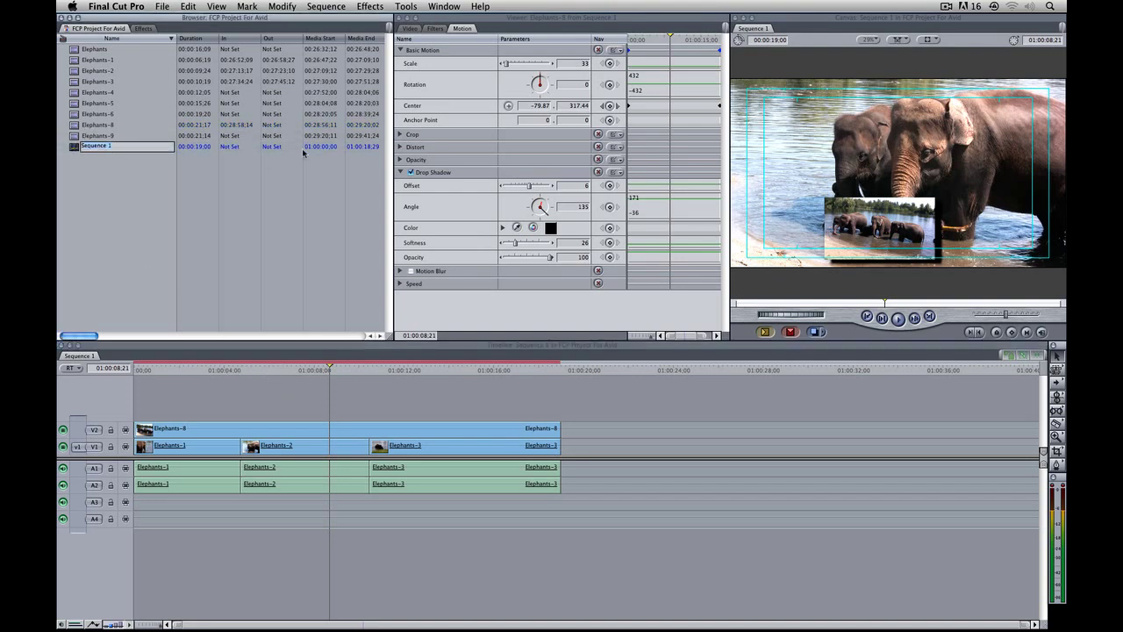
text(Fol)
text( MC)
key(Return)
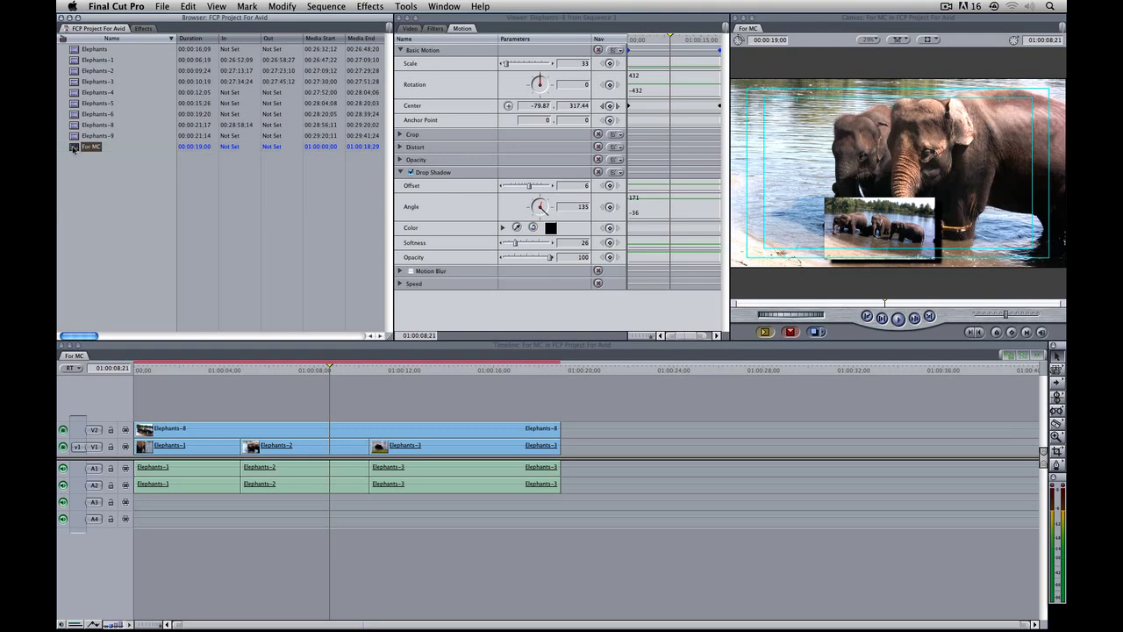
- Start an Automatic Duck Pro Export FCP of the sequence as For MC.aaf
click(158, 5)
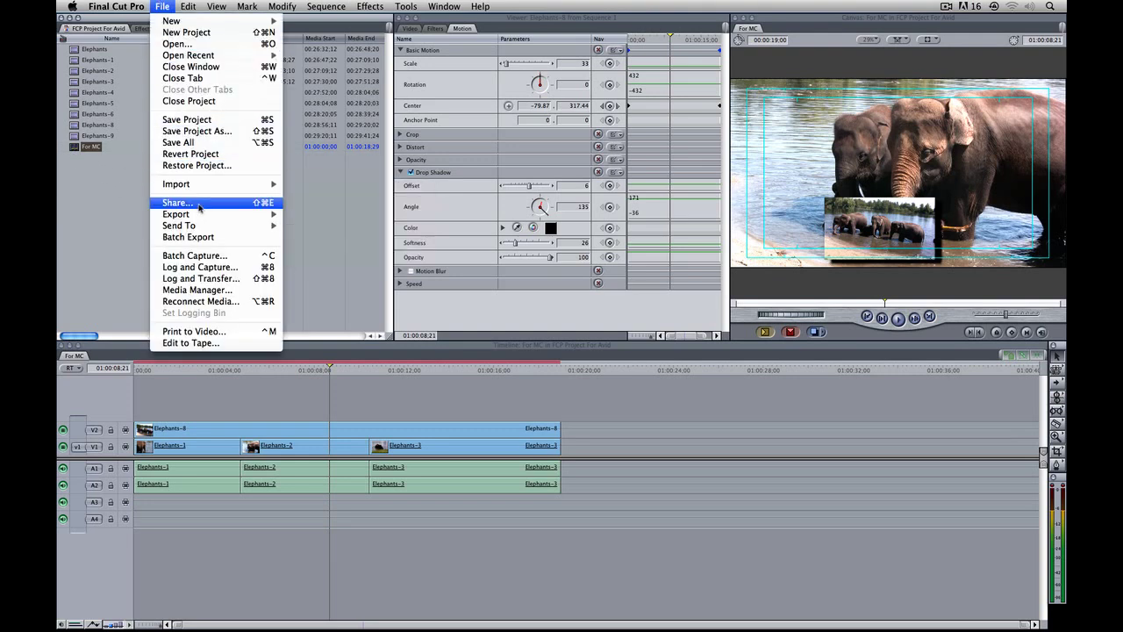
mouse_move(200, 214)
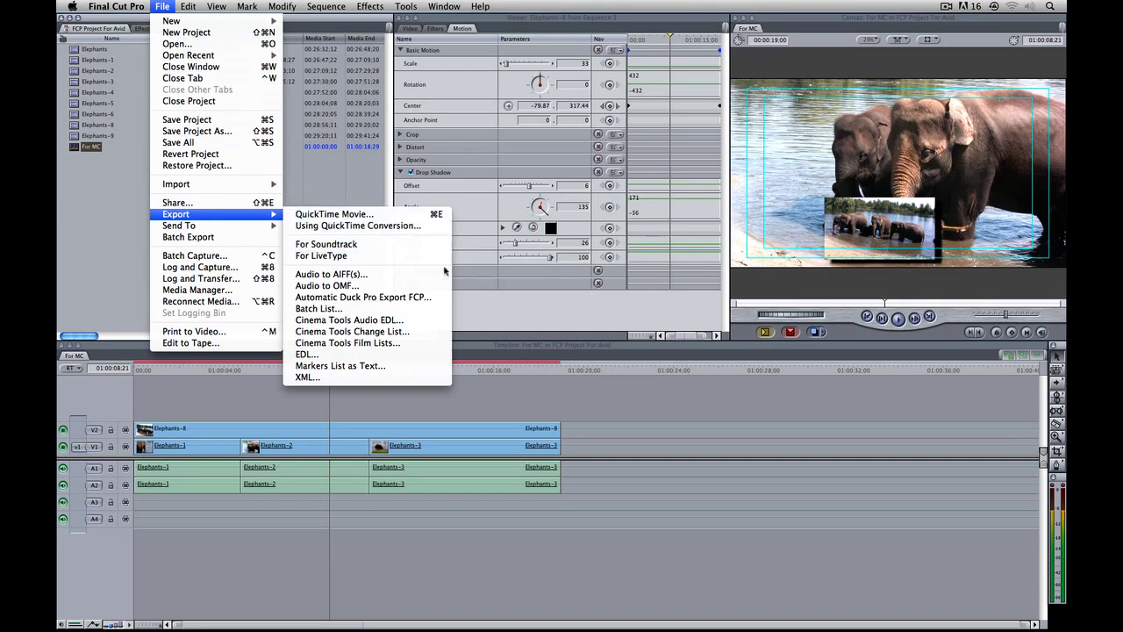
click(437, 298)
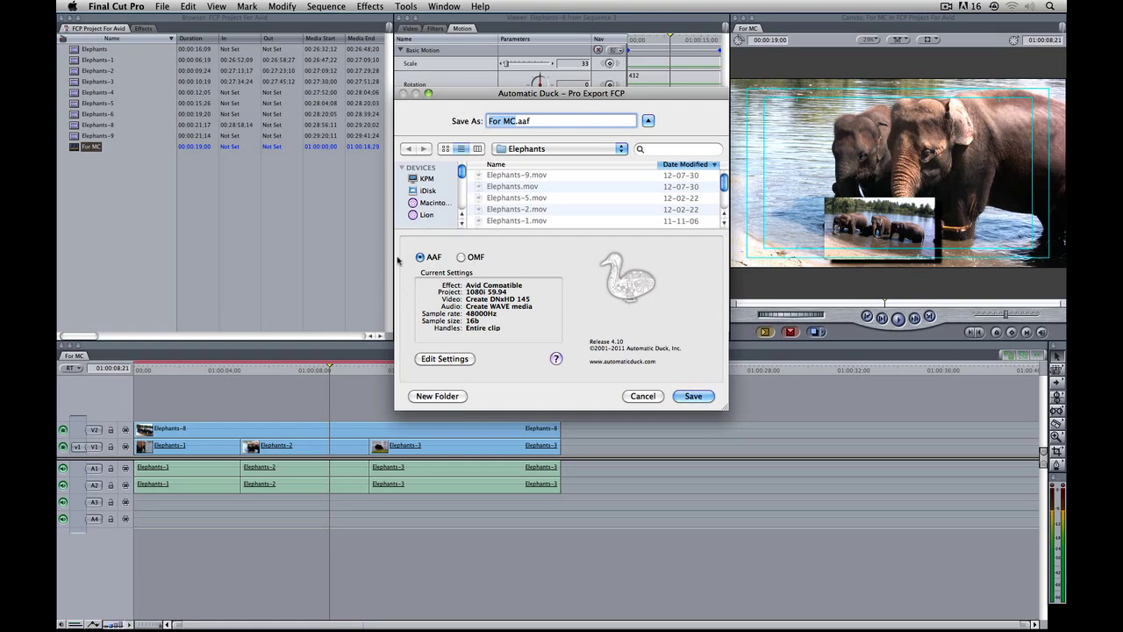
- In the AAF export settings, keep effects Avid Compatible and project type 1080i 59.94
click(440, 361)
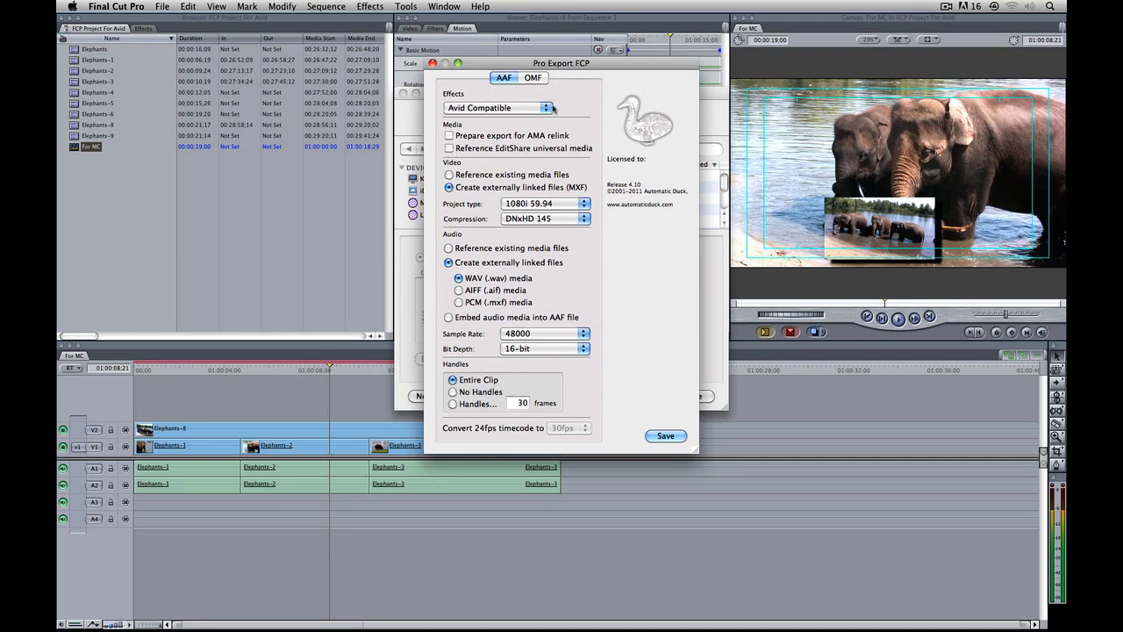
click(463, 108)
click(478, 107)
click(537, 203)
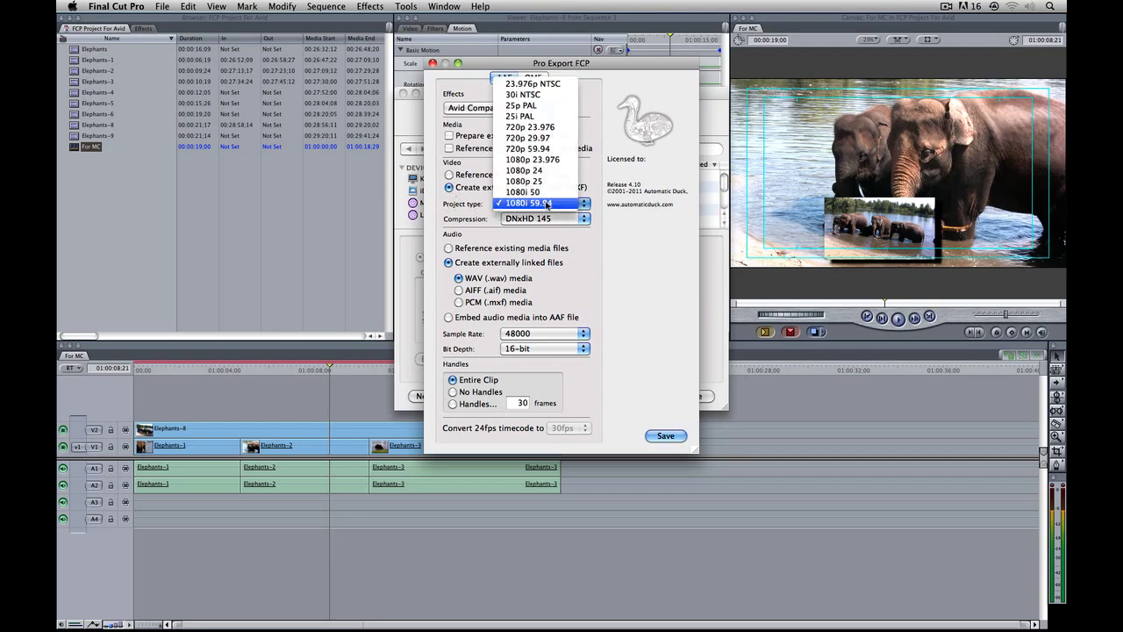
click(547, 204)
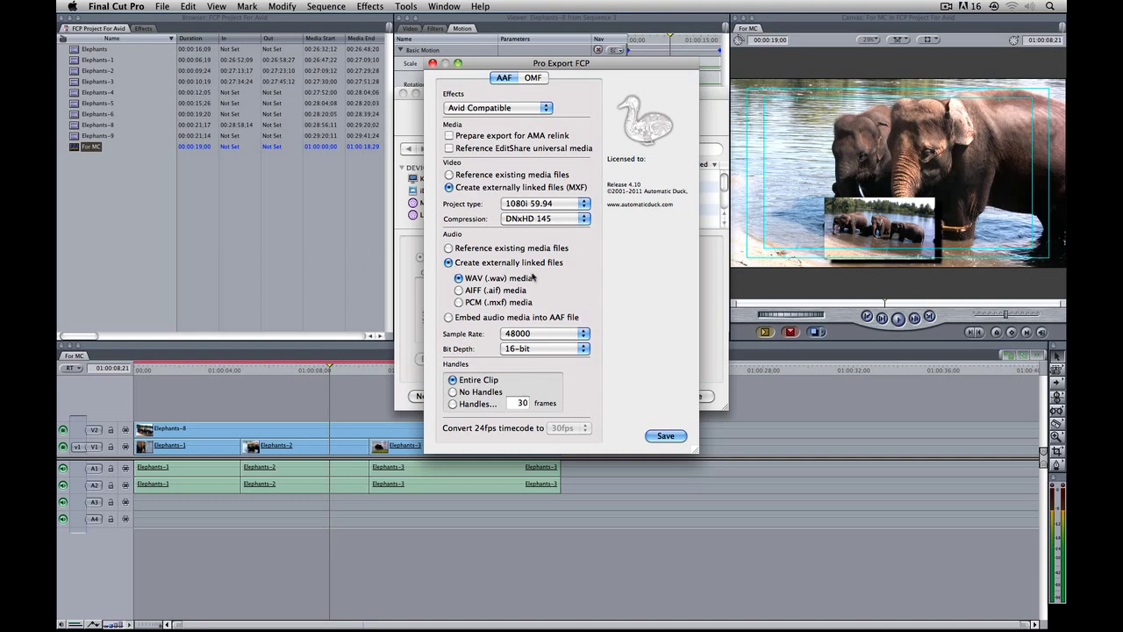
- Set audio to PCM (.mxf) media with 15-frame handles and save the settings
click(469, 303)
click(452, 405)
click(521, 403)
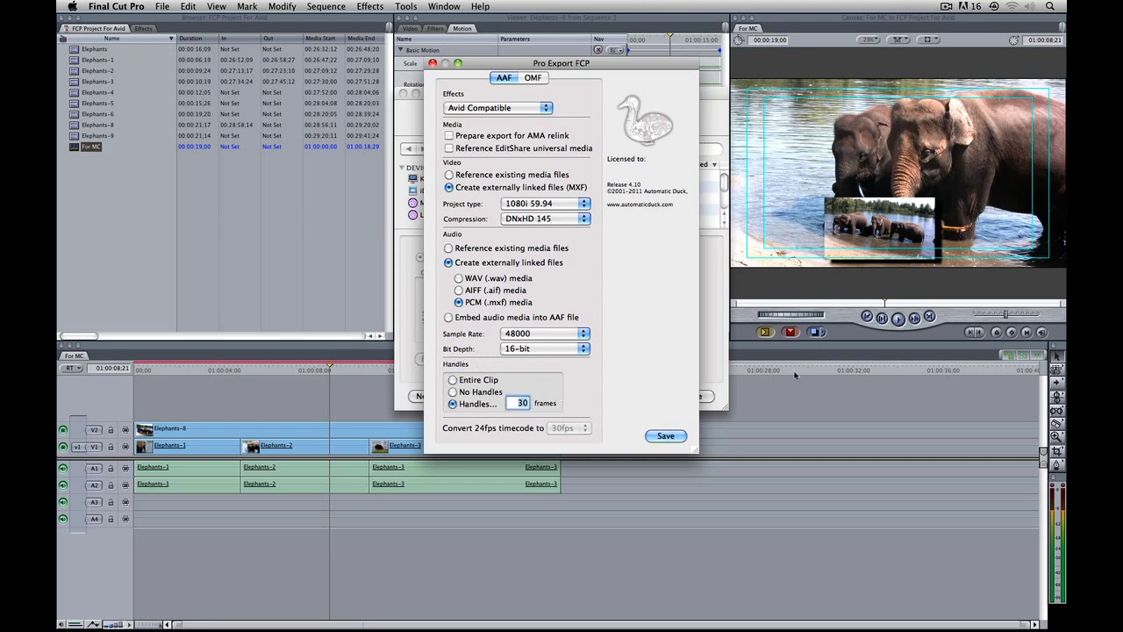
text(15)
click(665, 435)
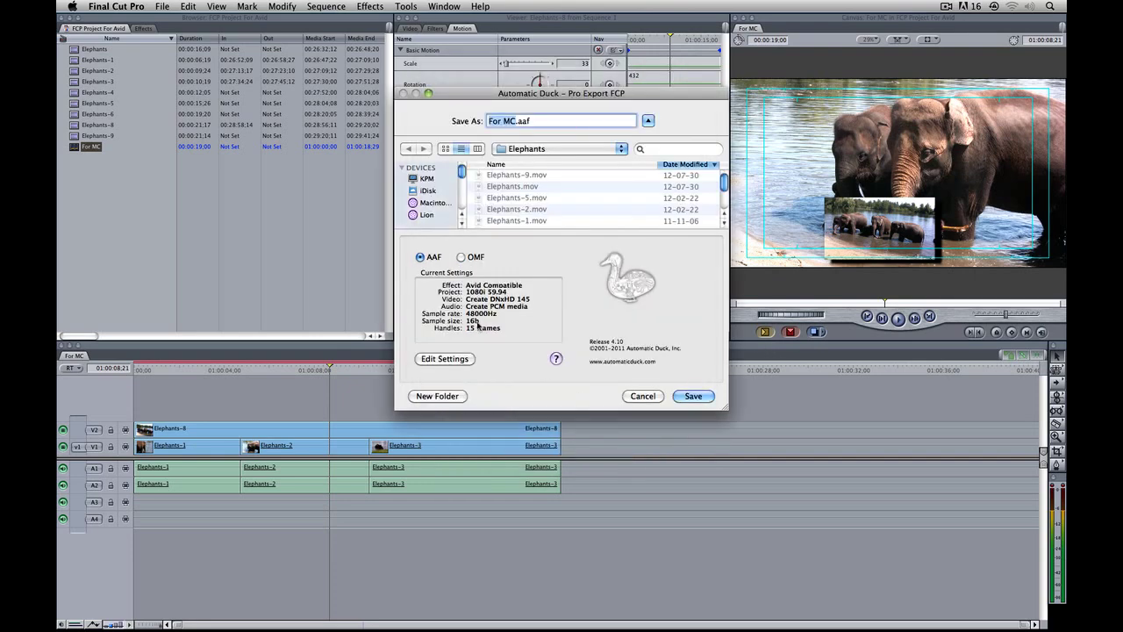
- Save For MC.aaf into a new Desktop folder 'FCP for MC' and dismiss the unsupported-effects alert
click(542, 151)
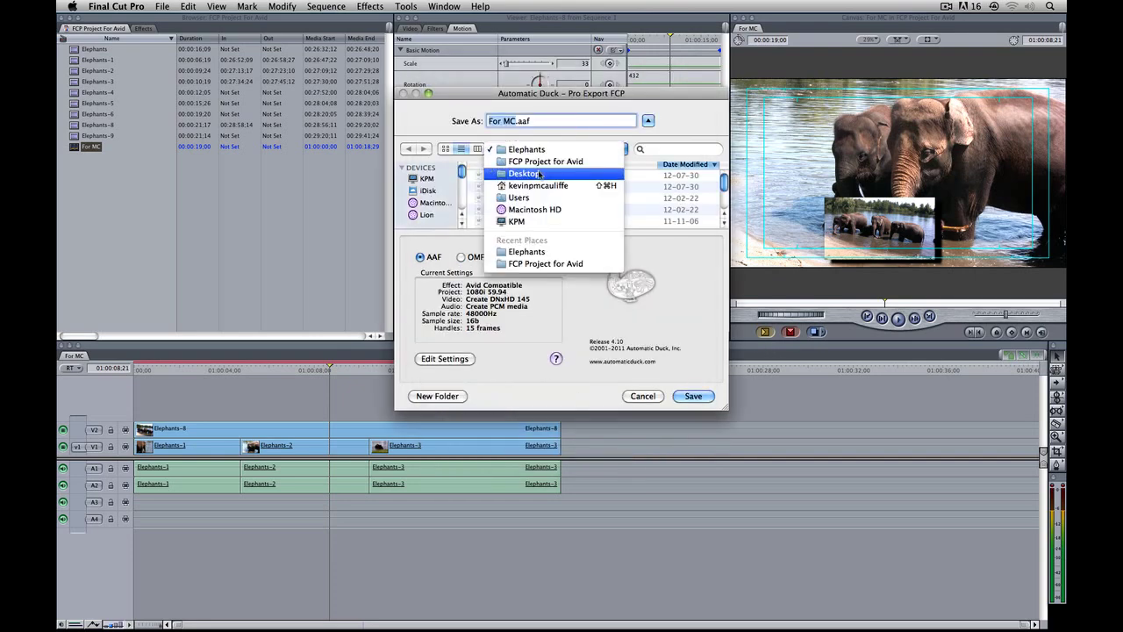
click(531, 173)
click(432, 397)
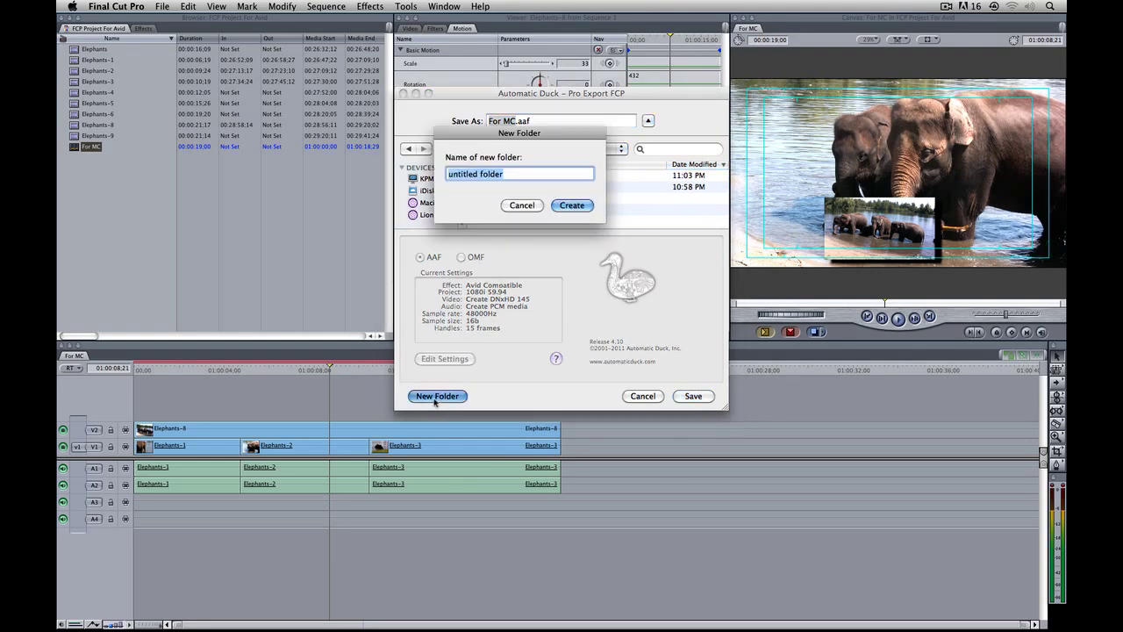
text(FCP for MC)
key(Return)
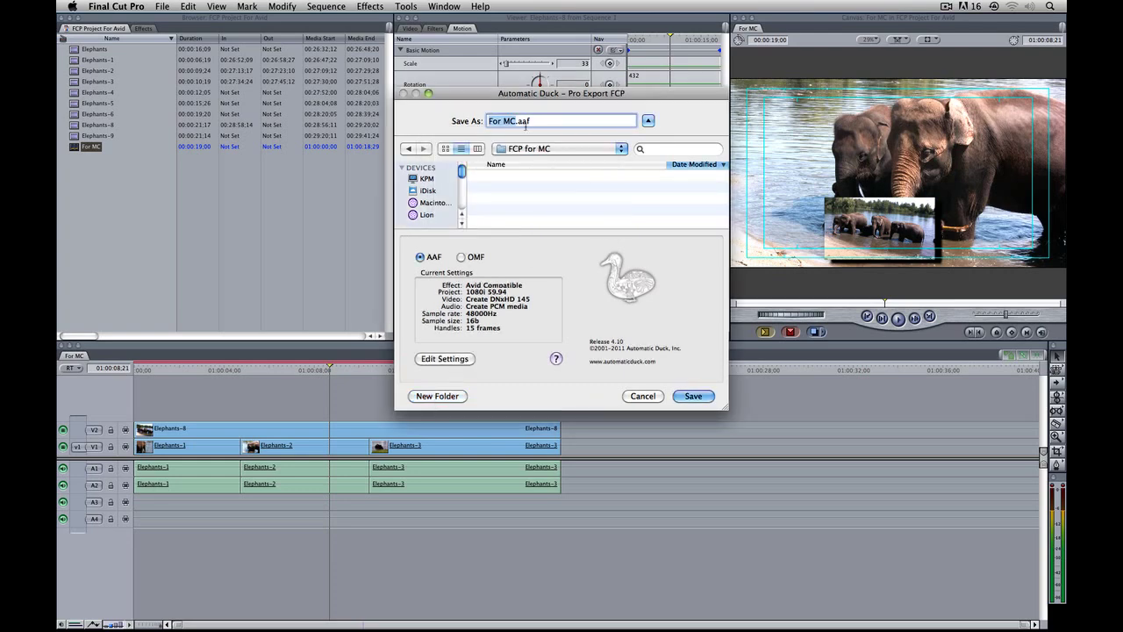
click(687, 395)
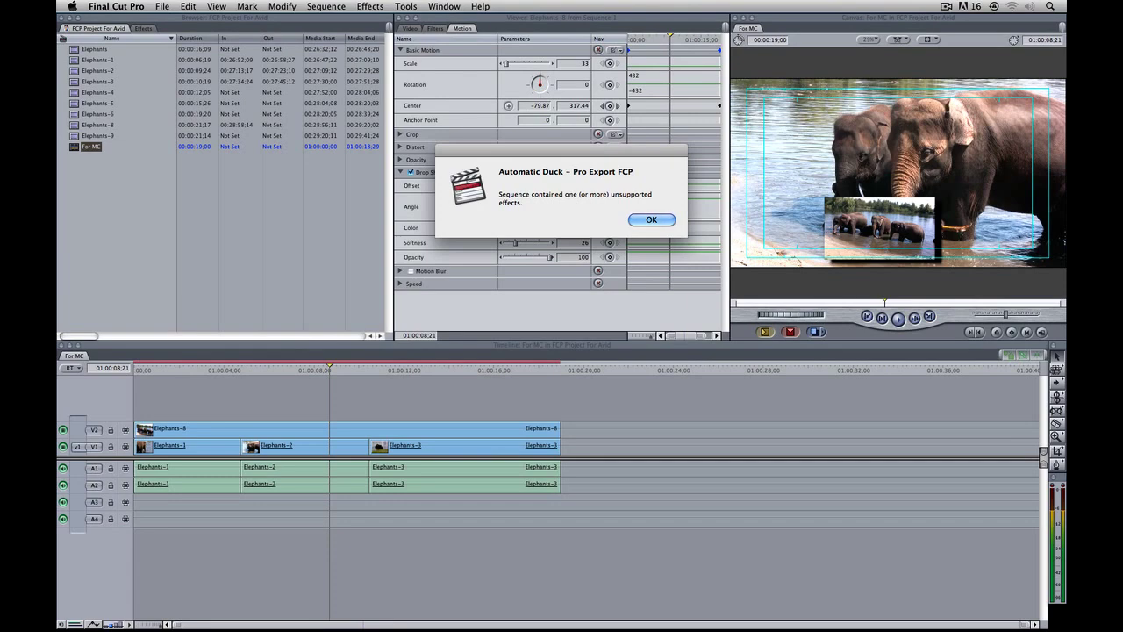
click(649, 220)
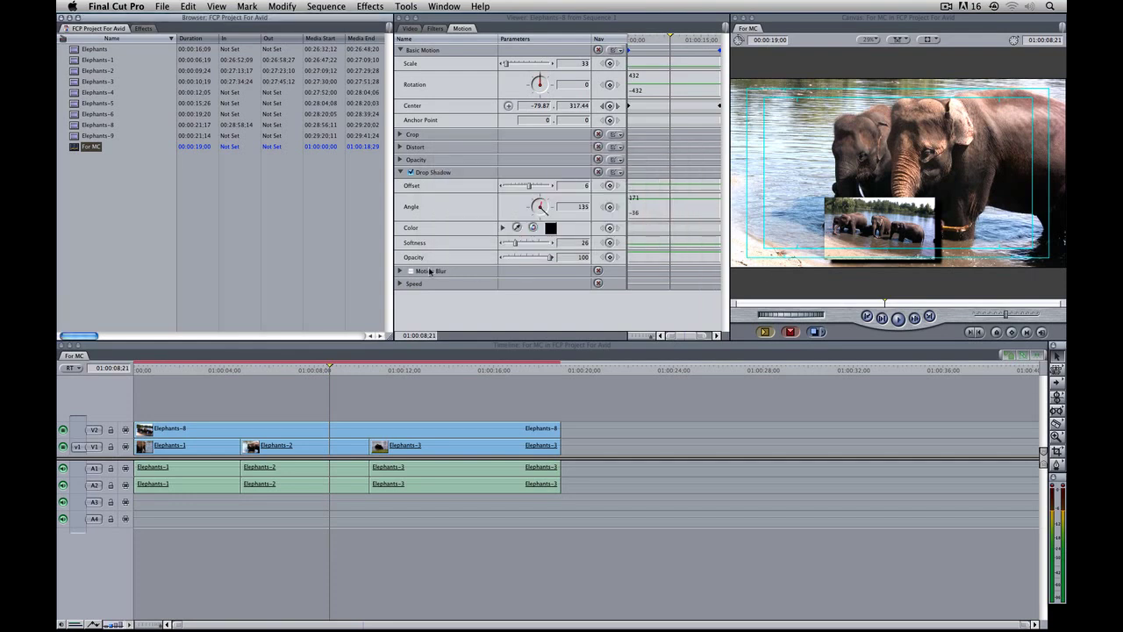
- Open the FCP for MC desktop folder, expand For MC to show its .mxf files, and open For MC.html
key(super+h)
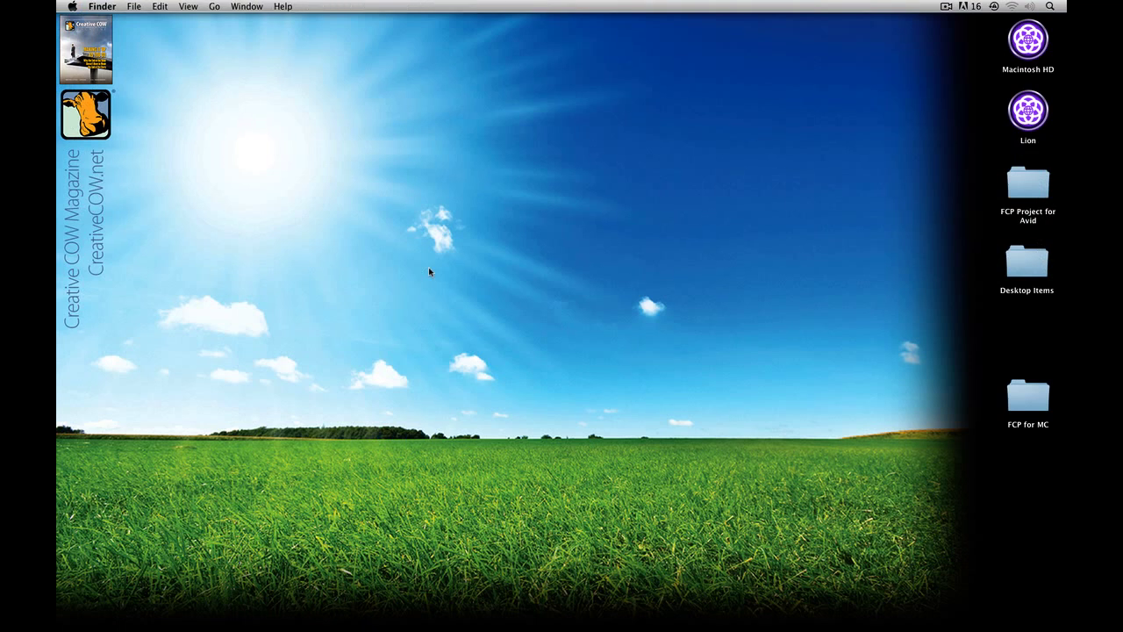
double_click(1033, 400)
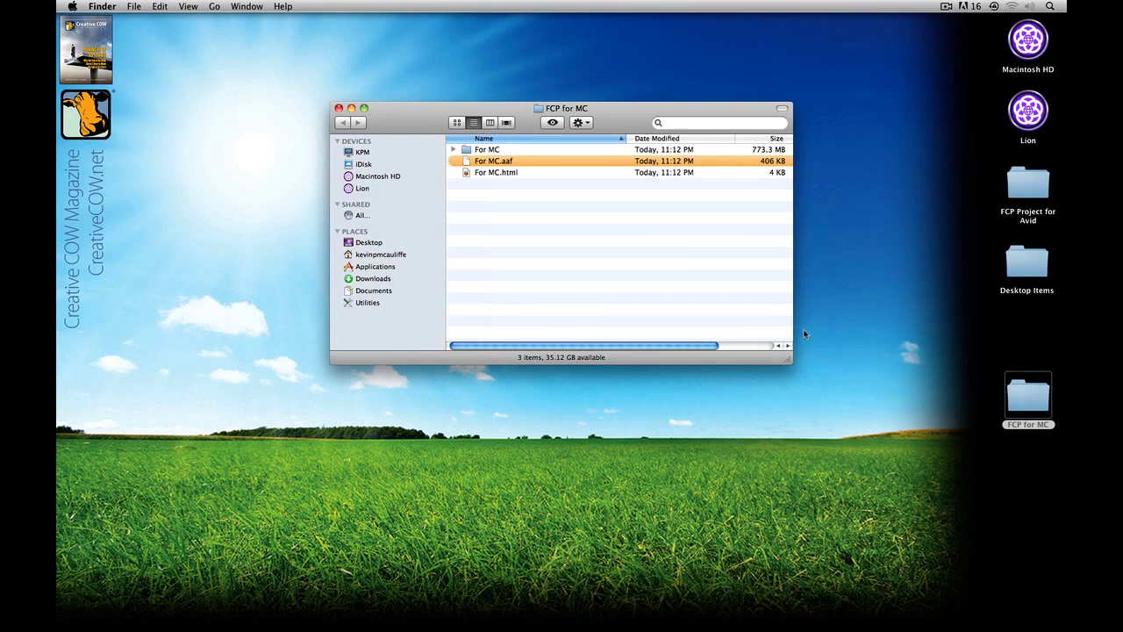
click(452, 150)
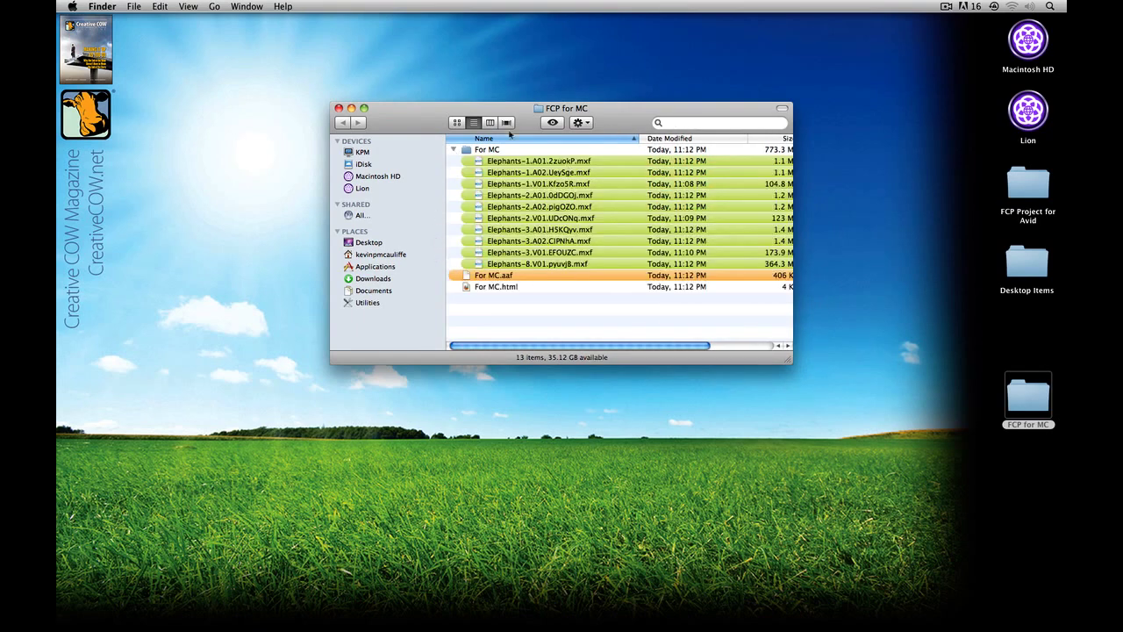
double_click(507, 287)
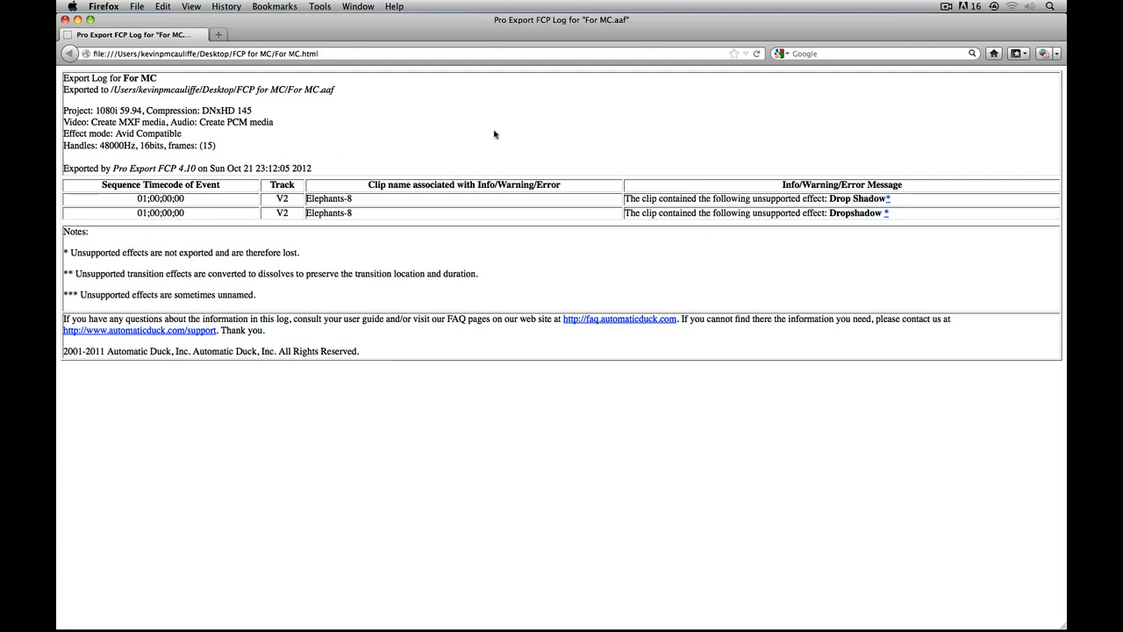
- Hide Firefox after reading the Elephants-8 Drop Shadow warnings in the export log
key(super+q)
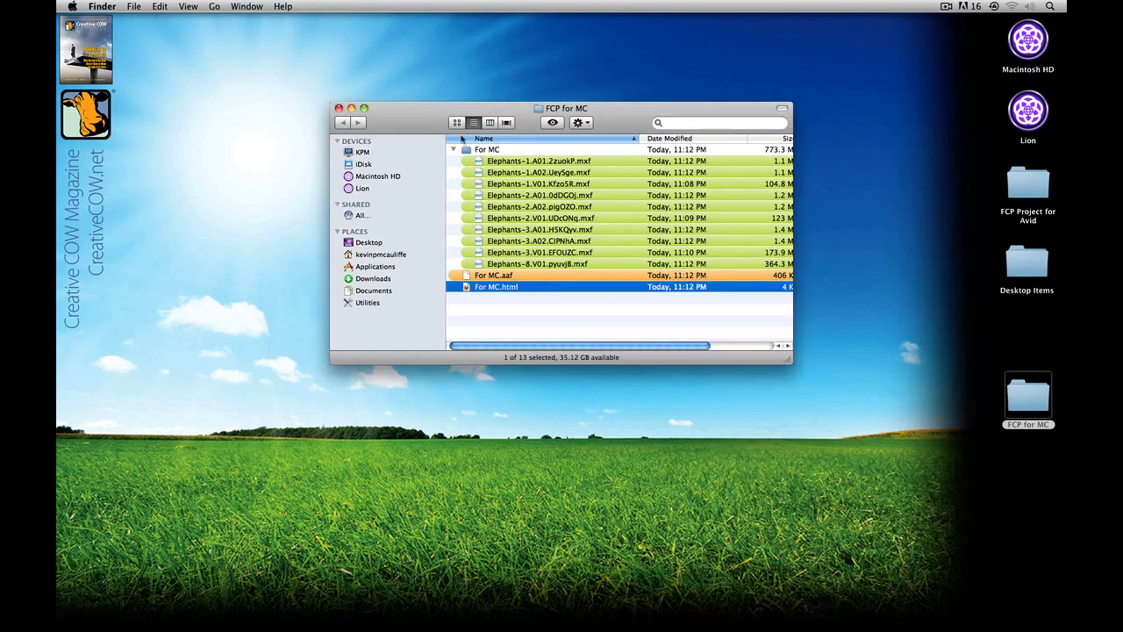
- Close the FCP for MC Finder window
click(340, 108)
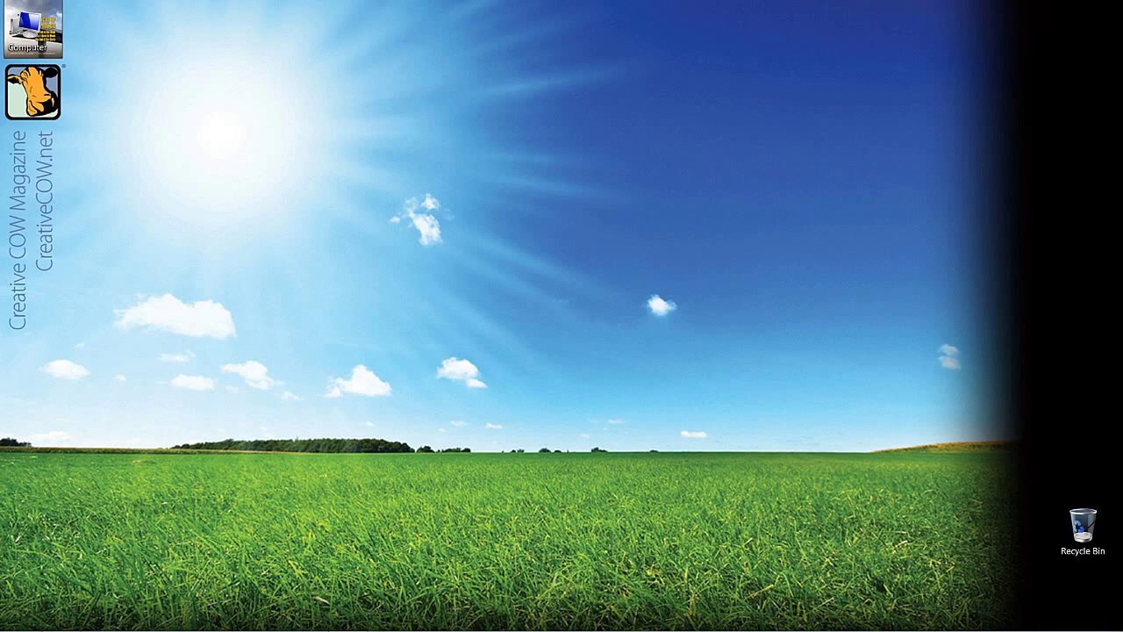
- Copy FCP for MC from the KPM Desktop Items share to the Windows desktop, then close the share window
key(super+e)
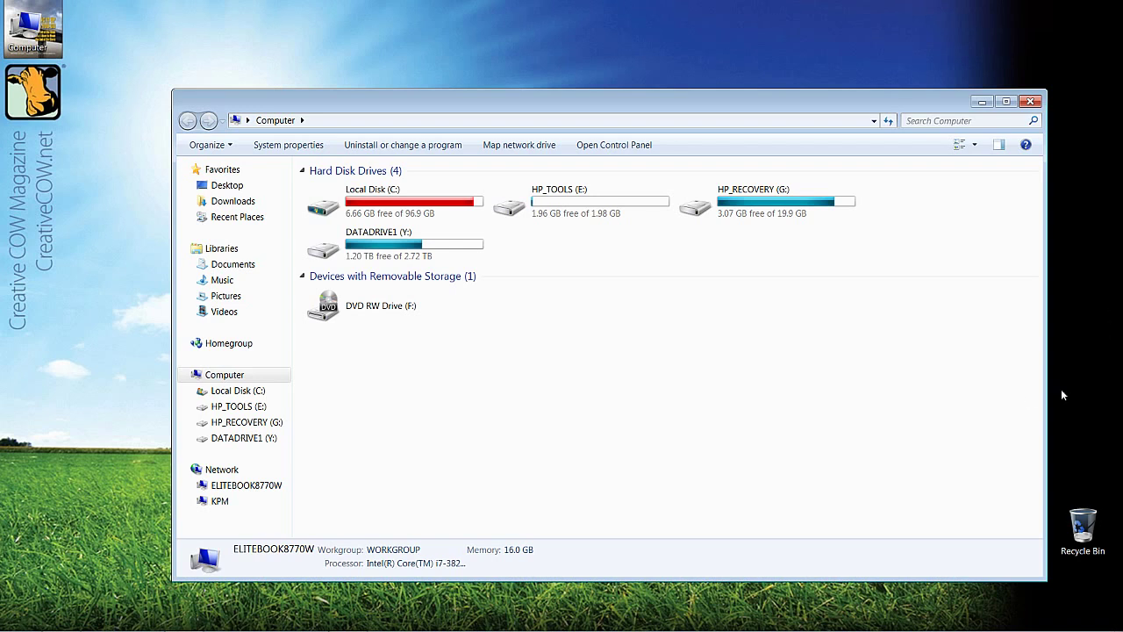
click(221, 504)
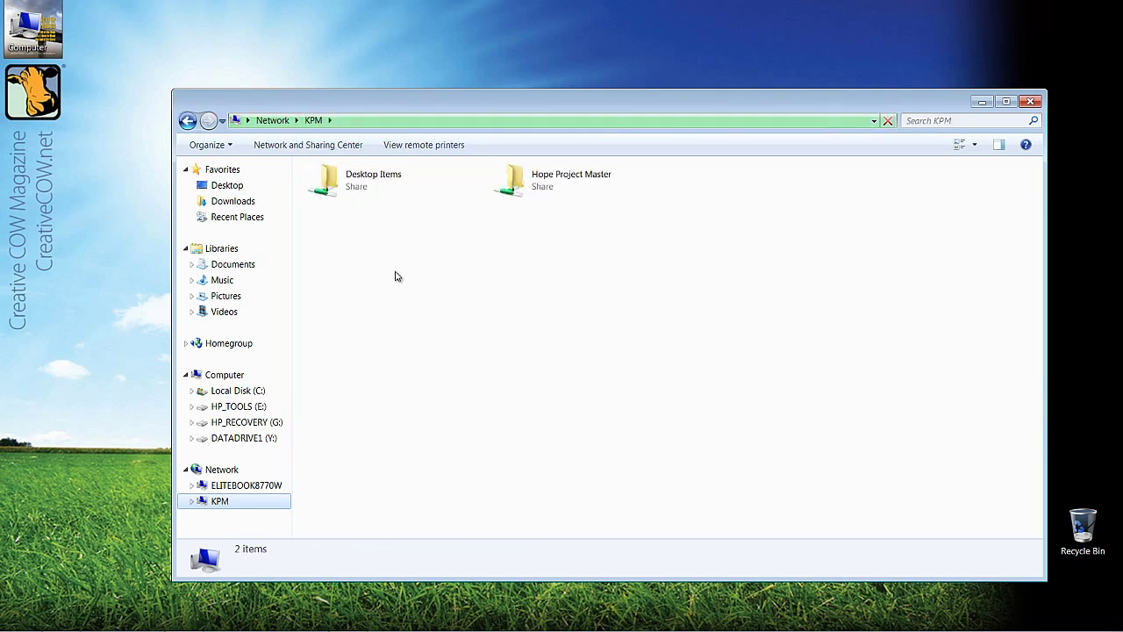
double_click(359, 190)
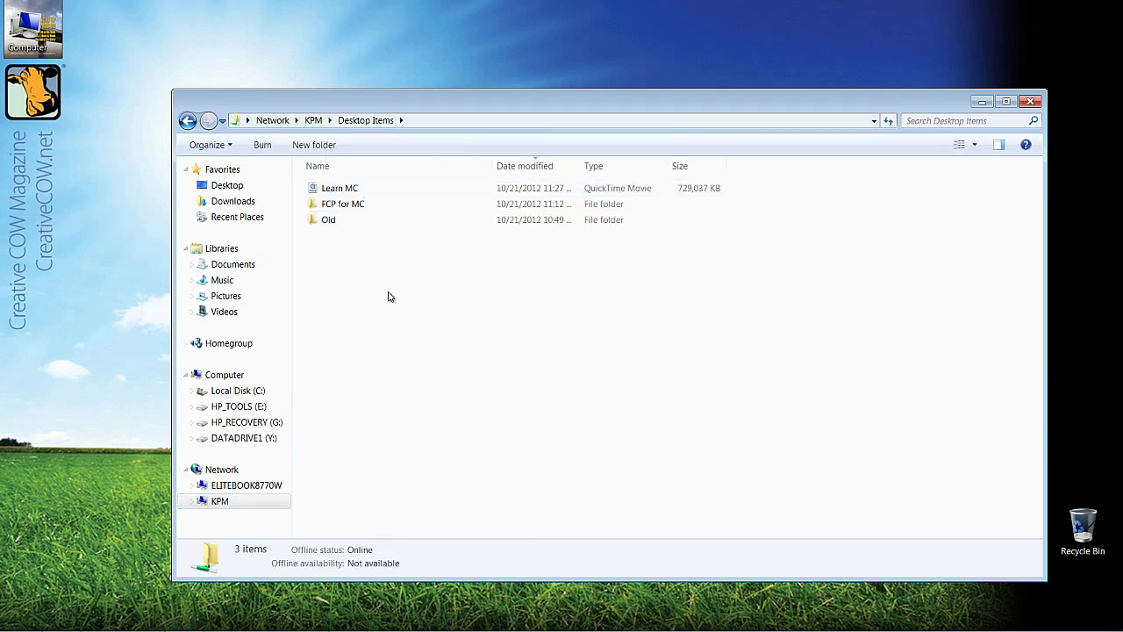
drag(410, 111, 373, 159)
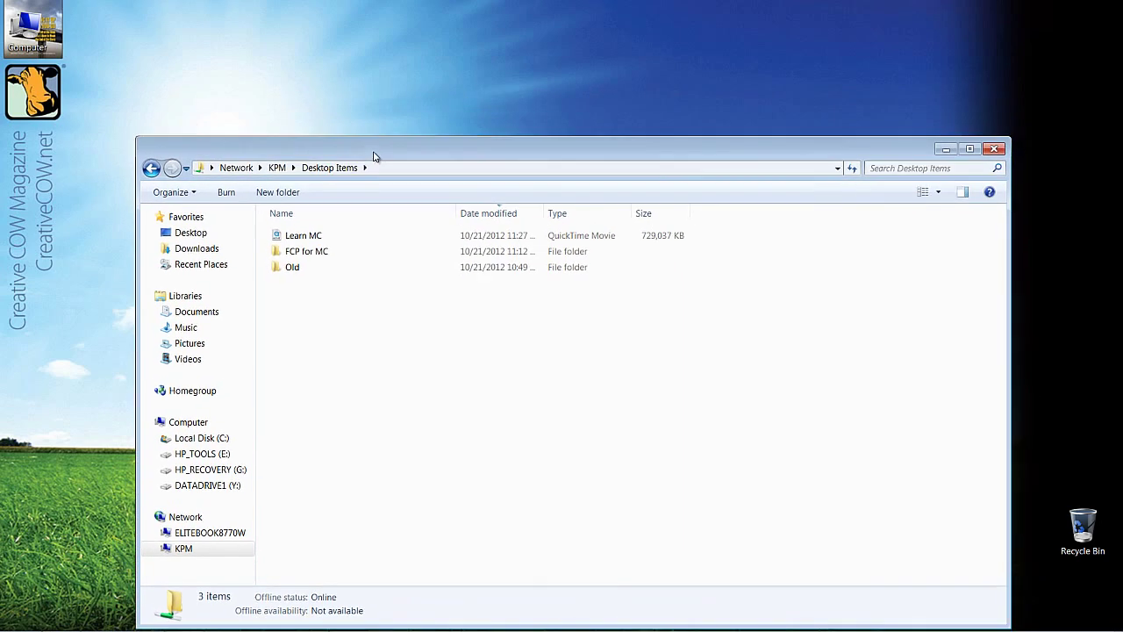
click(296, 253)
drag(278, 255, 376, 115)
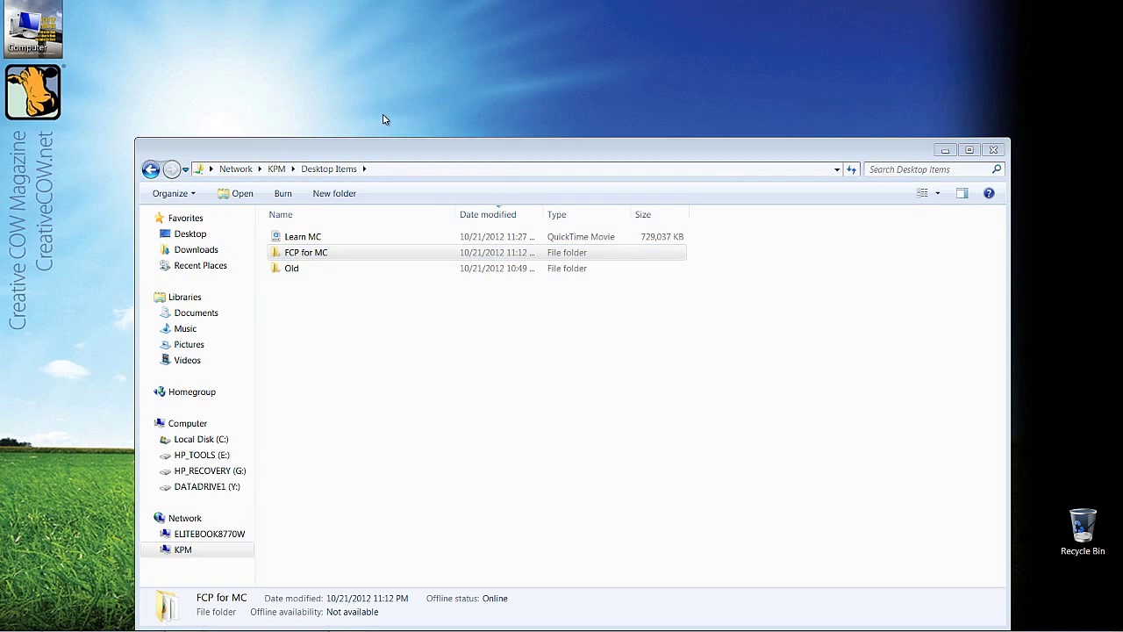
click(993, 150)
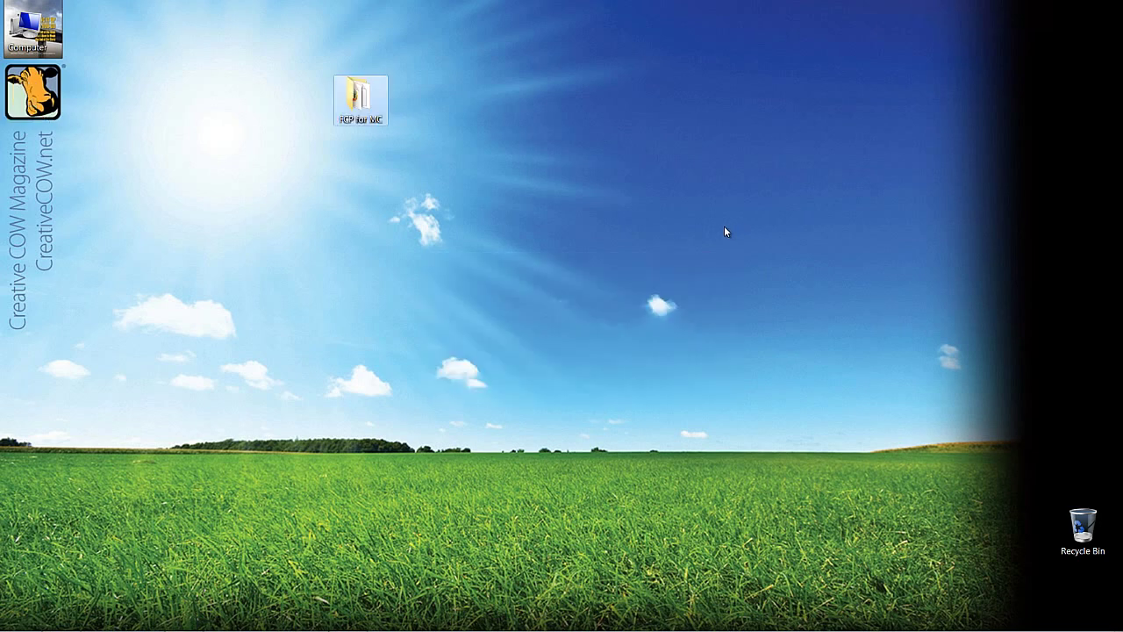
- Open the For MC folder inside FCP for MC on the desktop
mouse_move(353, 94)
drag(352, 94, 737, 117)
double_click(300, 165)
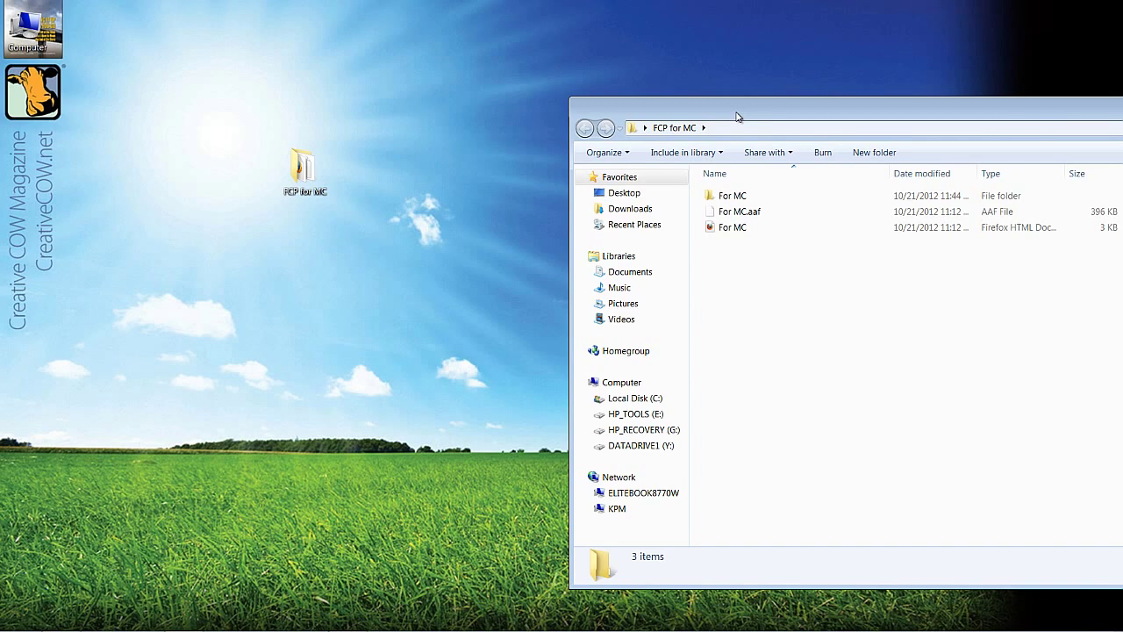
double_click(751, 197)
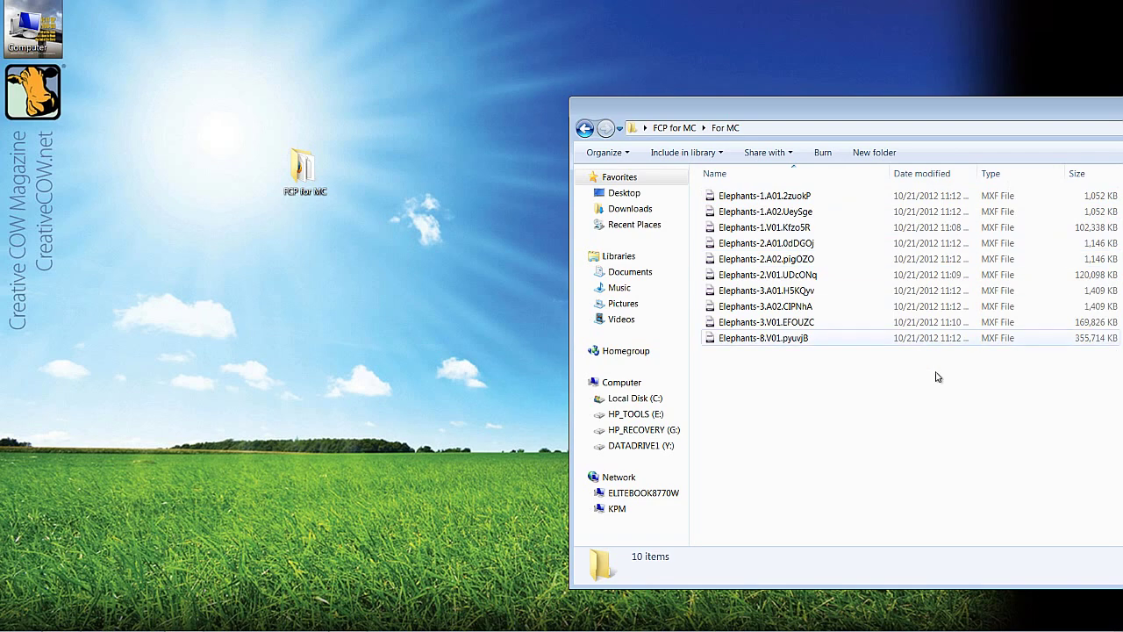
- In a second window, open DATADRIVE1 > Avid MediaFiles > MXF > 1
key(super+e)
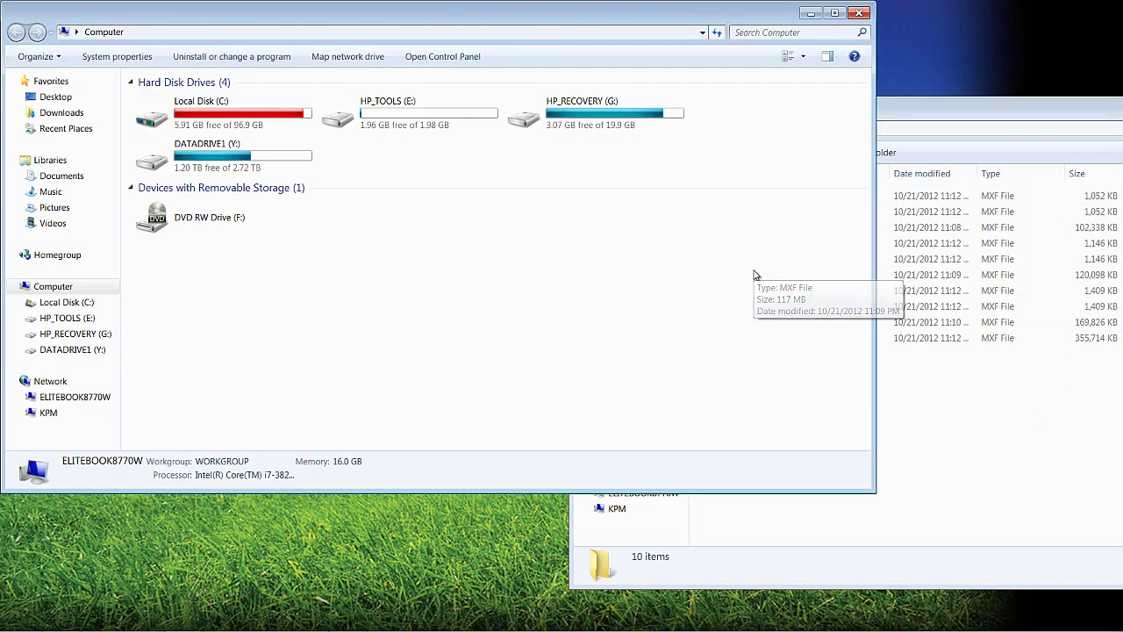
double_click(215, 159)
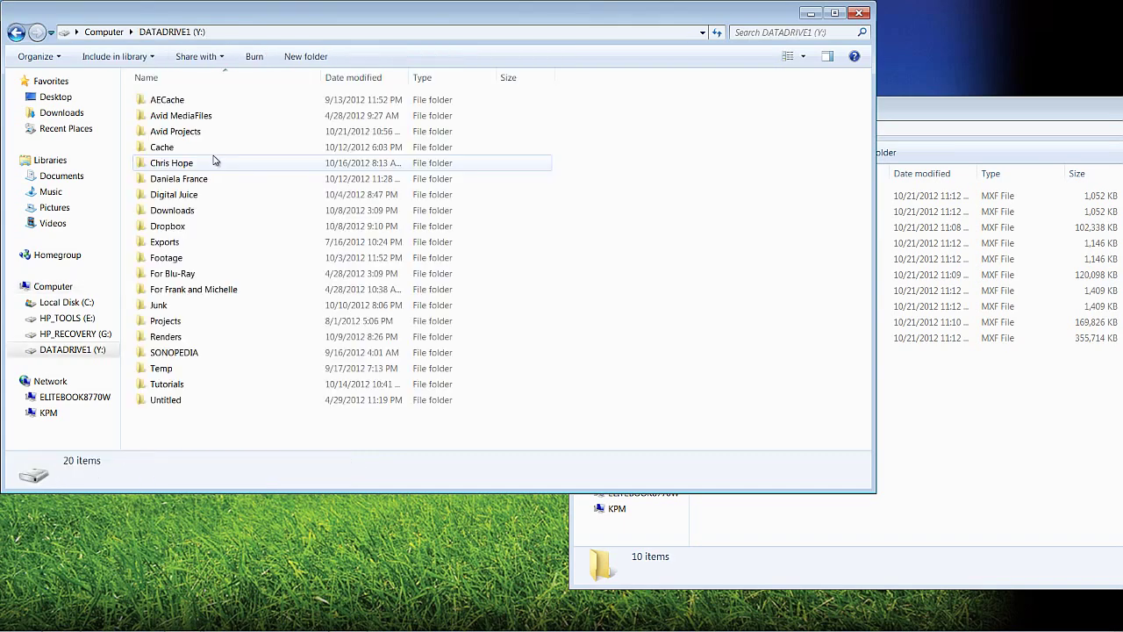
double_click(164, 117)
double_click(162, 101)
double_click(161, 100)
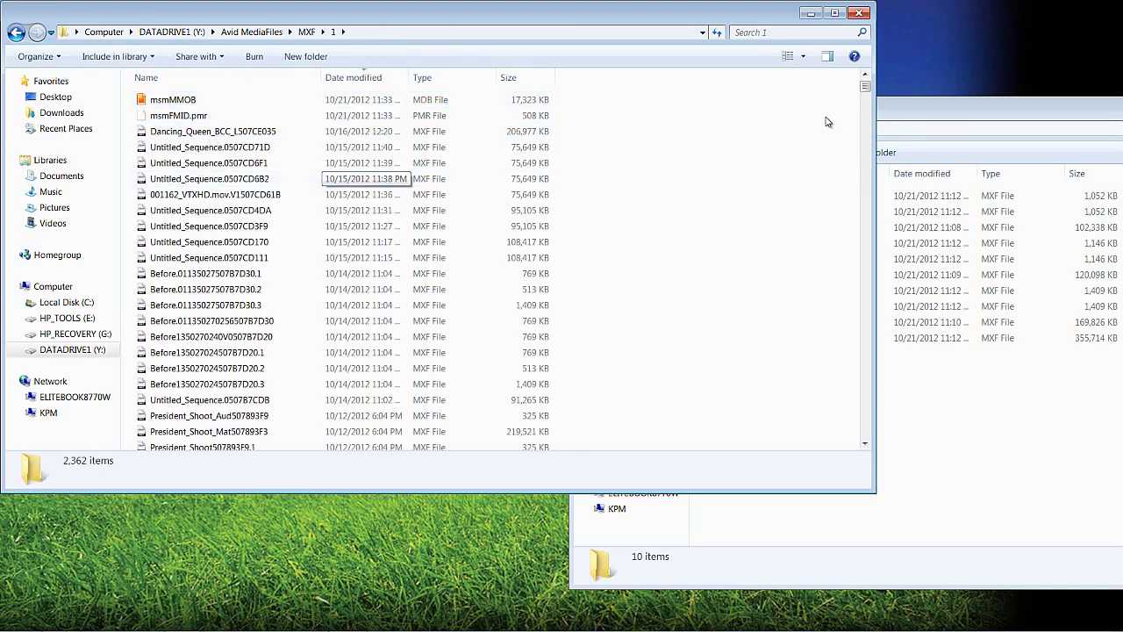
- Copy all ten Elephants MXF files from For MC into folder 1, then close both windows
key(alt+Tab)
key(ctrl+a)
drag(773, 251, 244, 217)
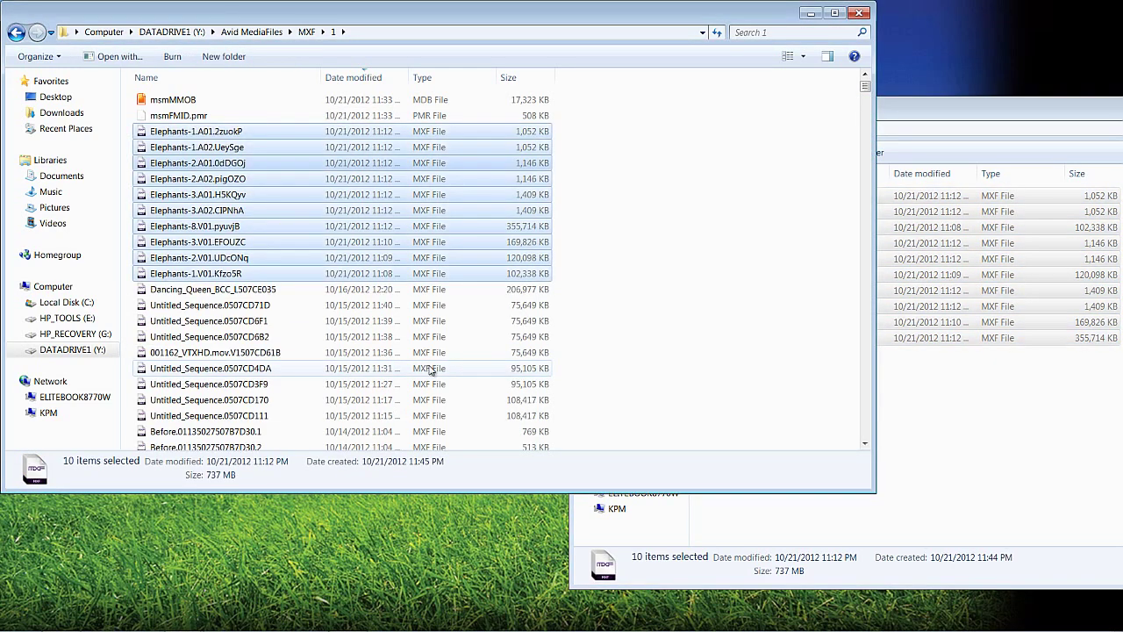
click(954, 429)
drag(964, 119, 451, 125)
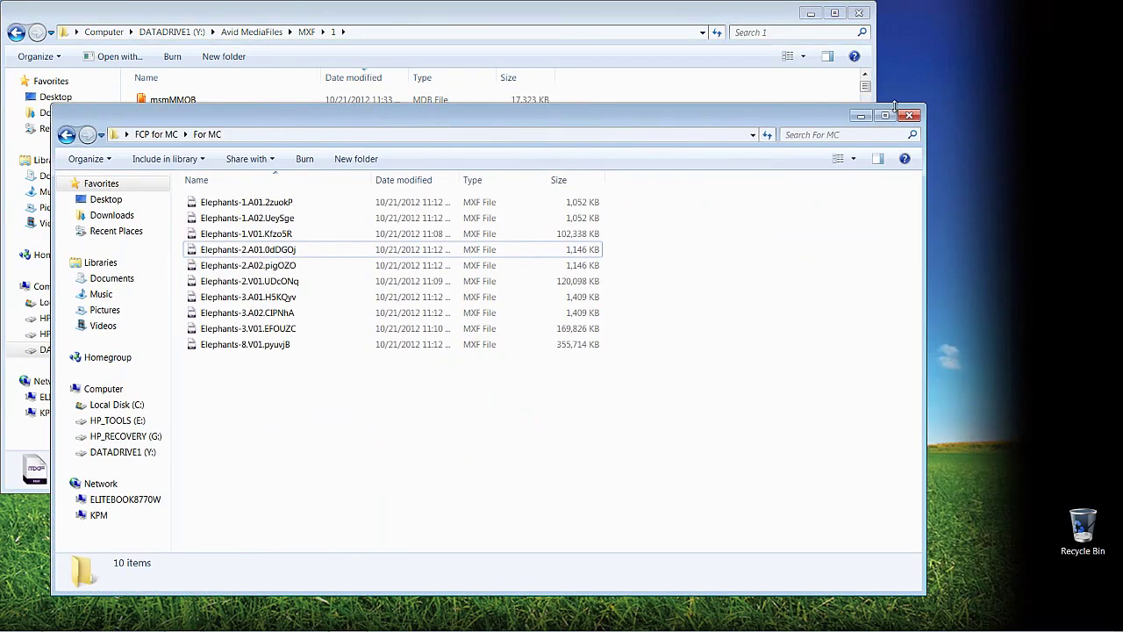
click(910, 115)
click(859, 14)
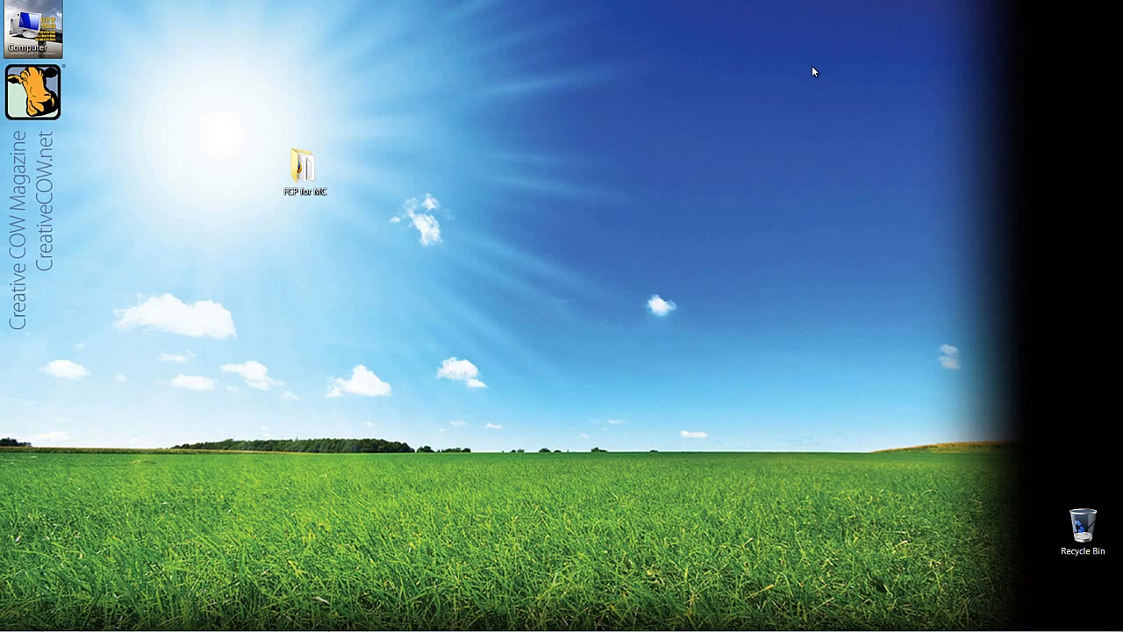
- Import For MC.aaf from the FCP for MC folder into the Creative Cow 1080i Bin
key(alt+Tab)
key(alt+Tab)
key(alt+Tab)
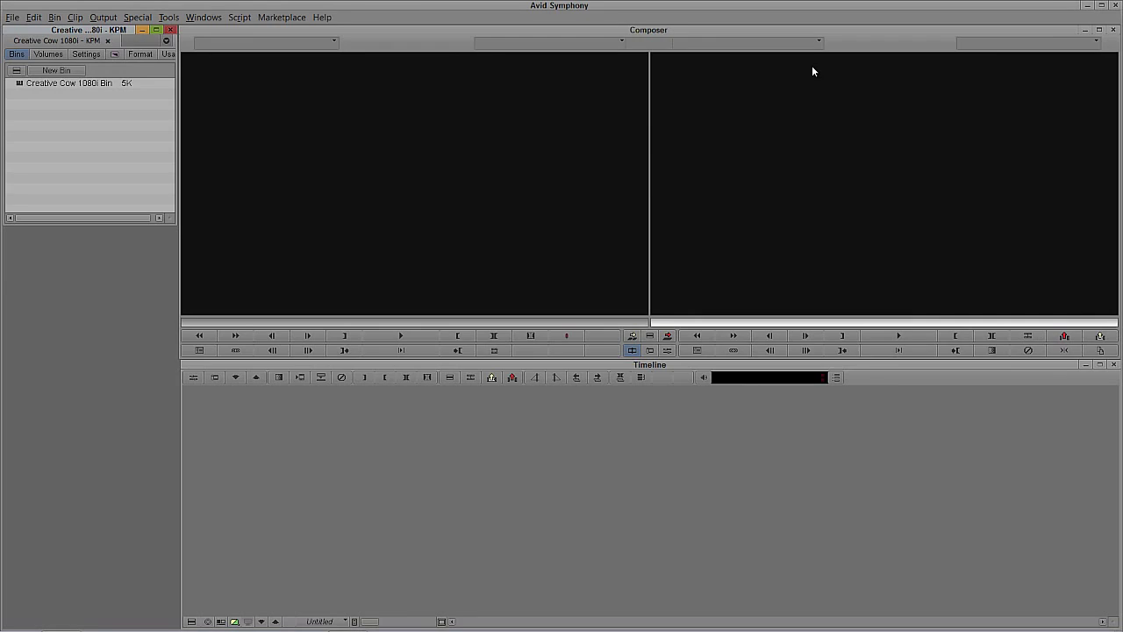
double_click(21, 84)
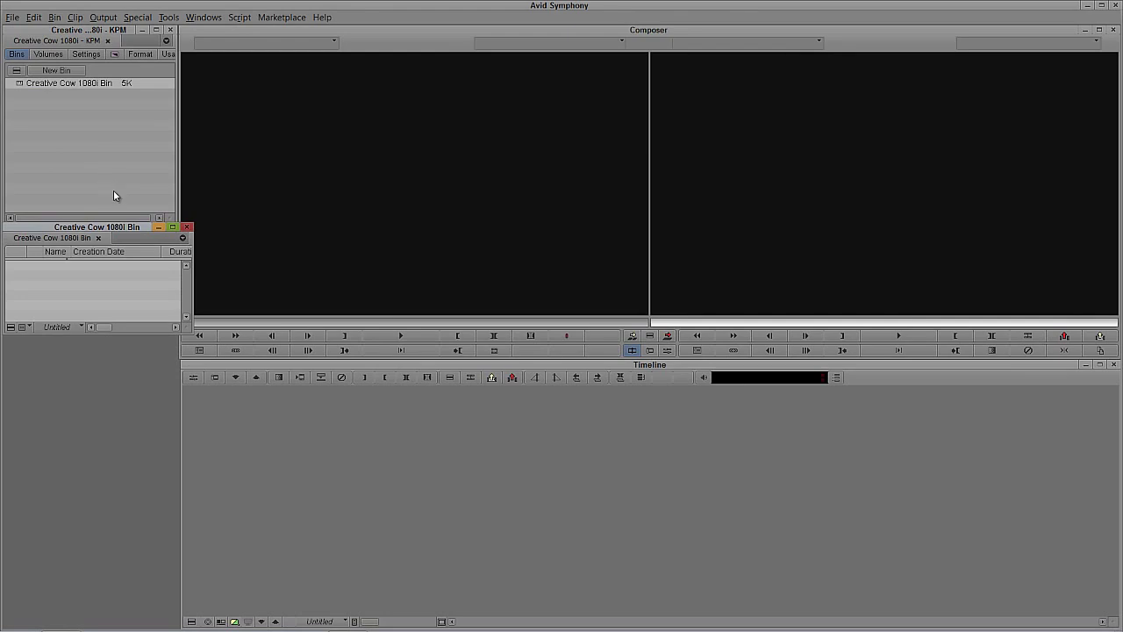
right_click(66, 290)
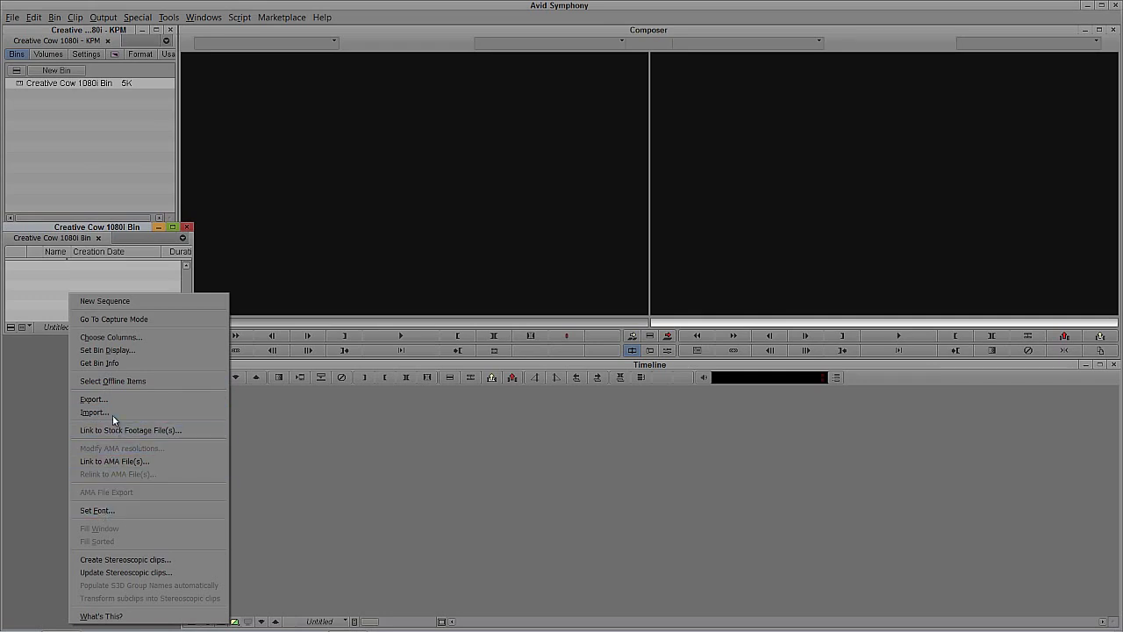
key(Return)
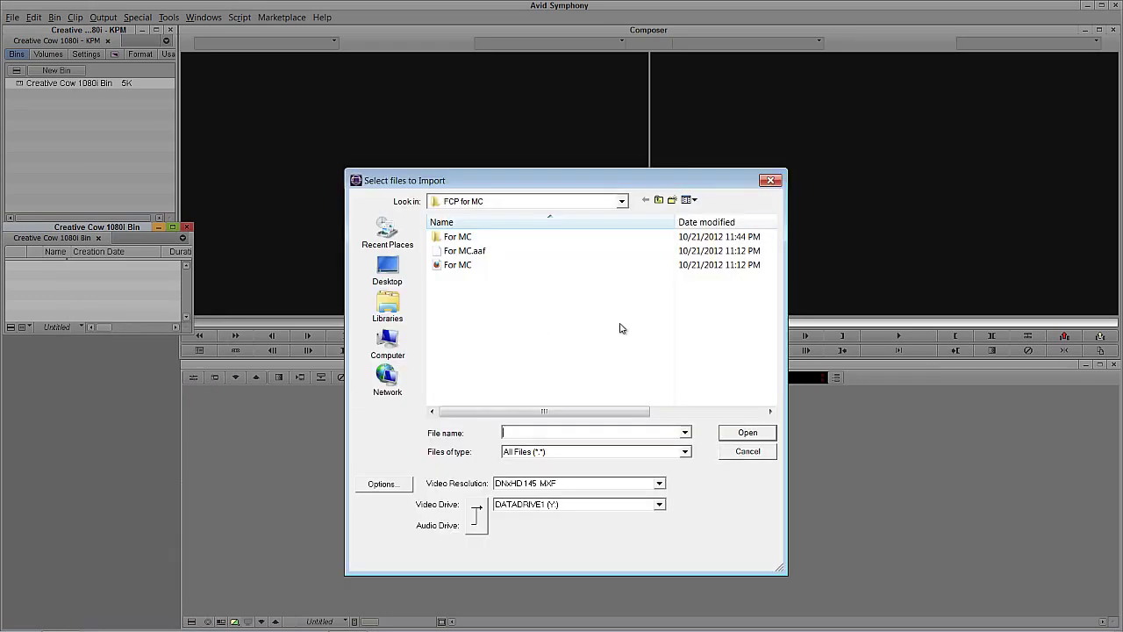
click(533, 204)
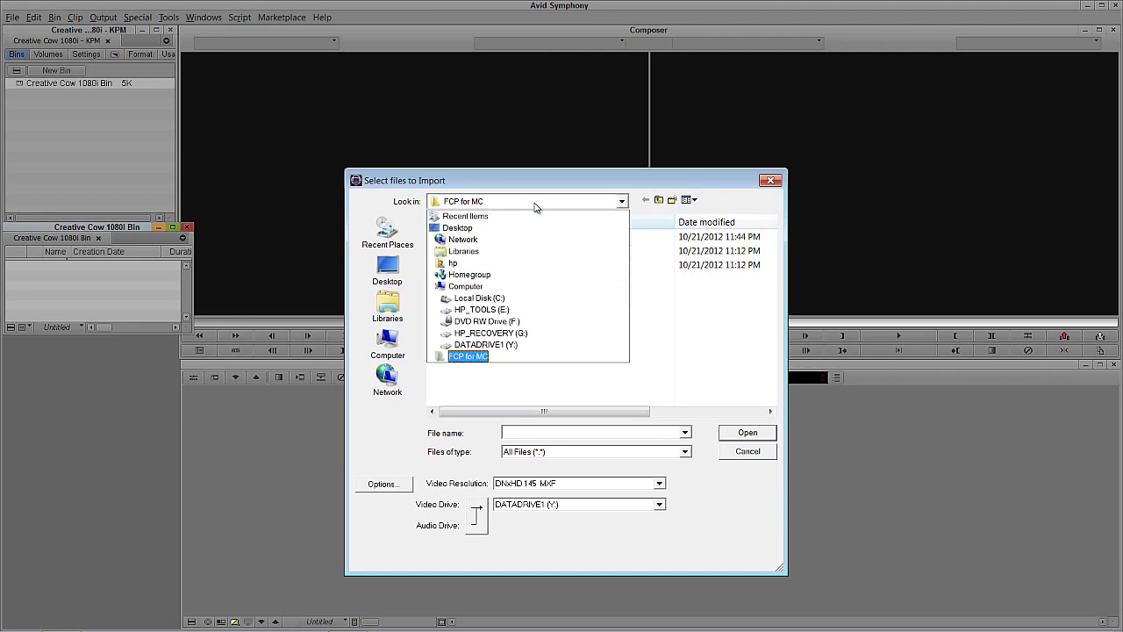
click(534, 204)
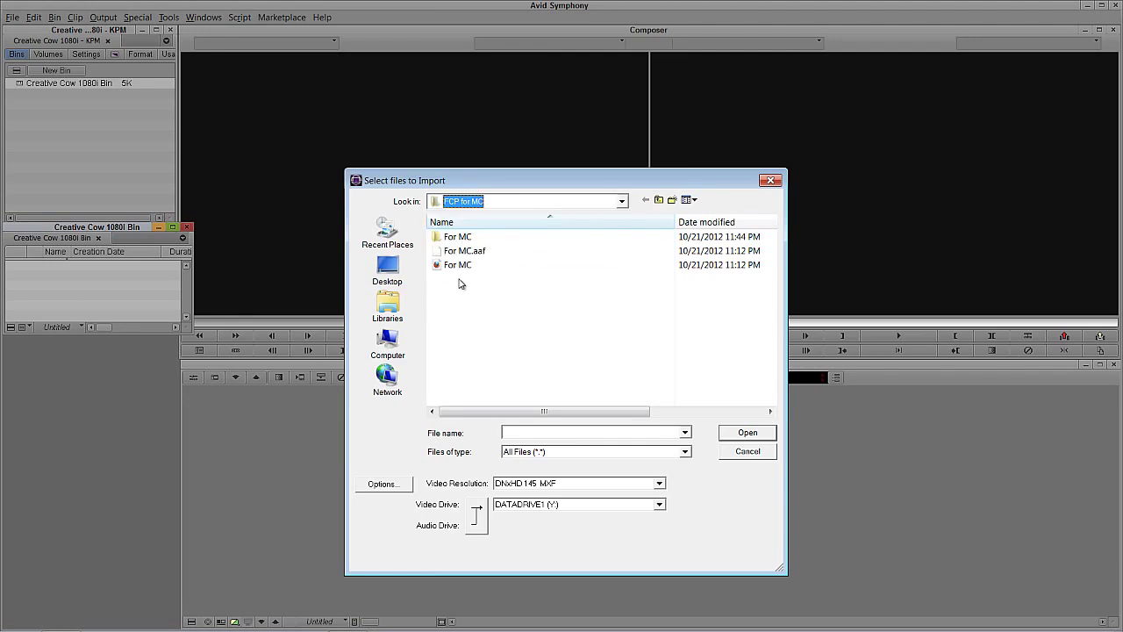
click(460, 250)
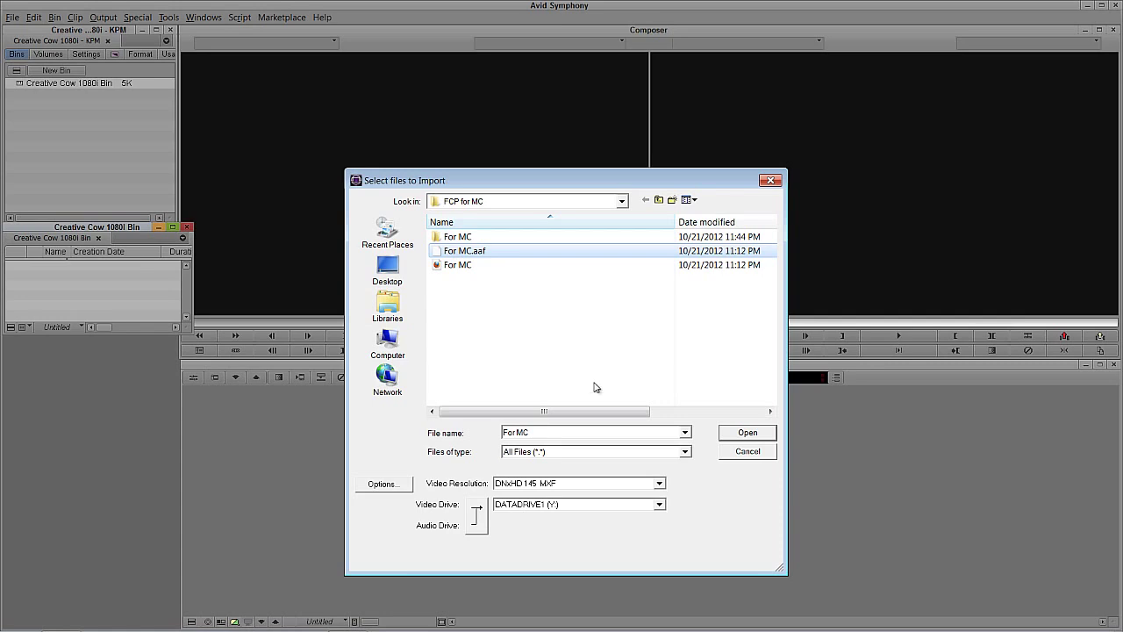
click(747, 432)
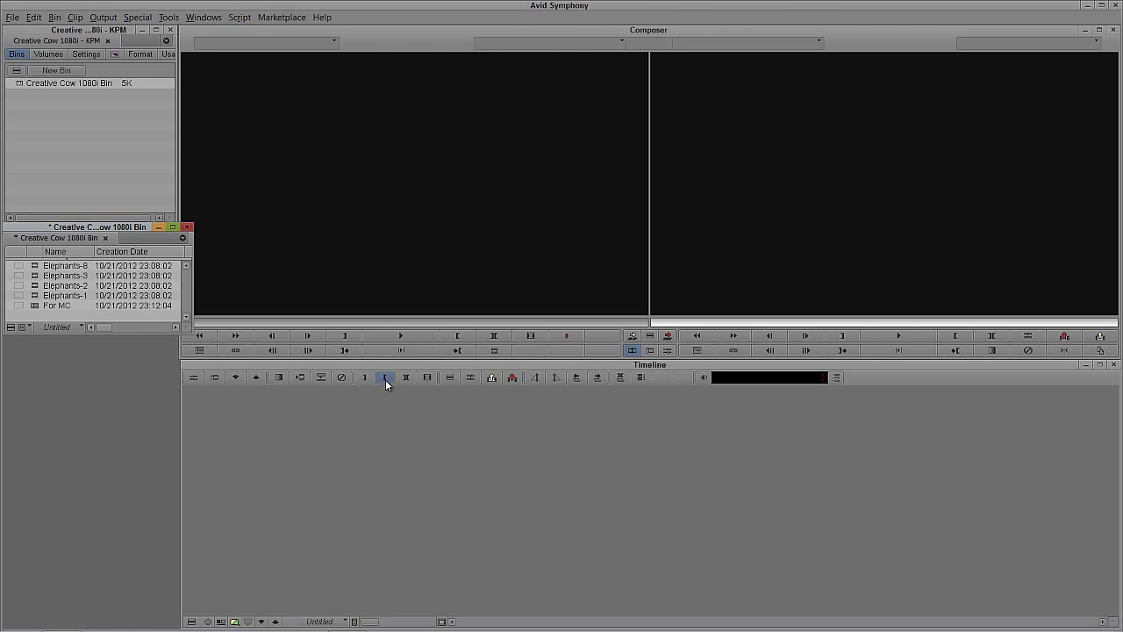
- Load For MC into the timeline and play back the elephant PIP edit around 01:00:06
double_click(37, 307)
drag(333, 477, 502, 522)
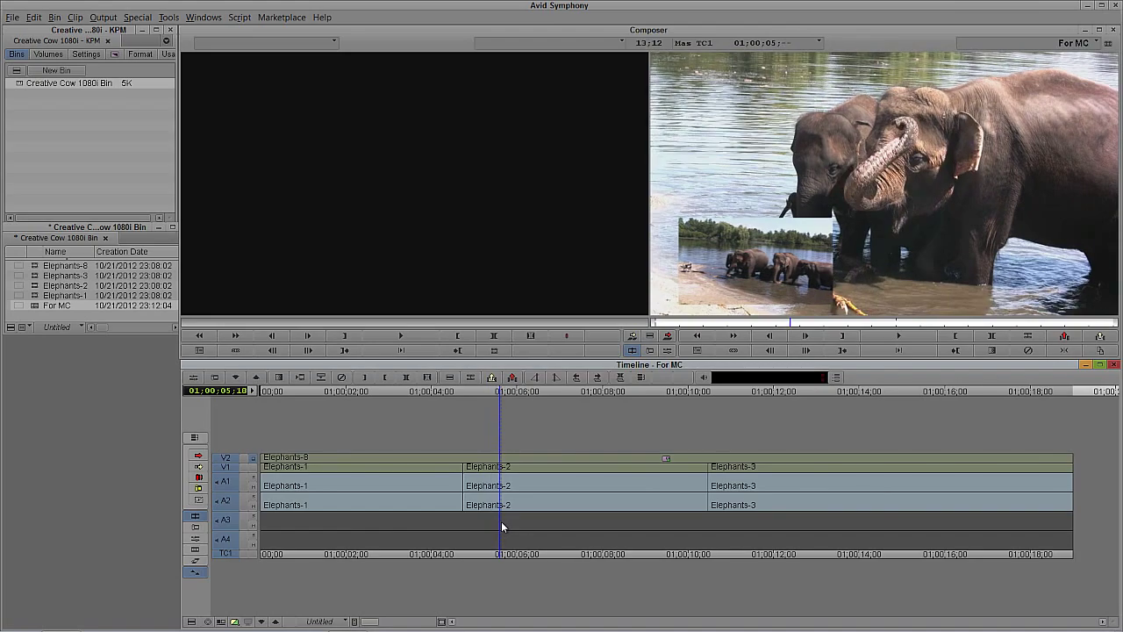
key(space)
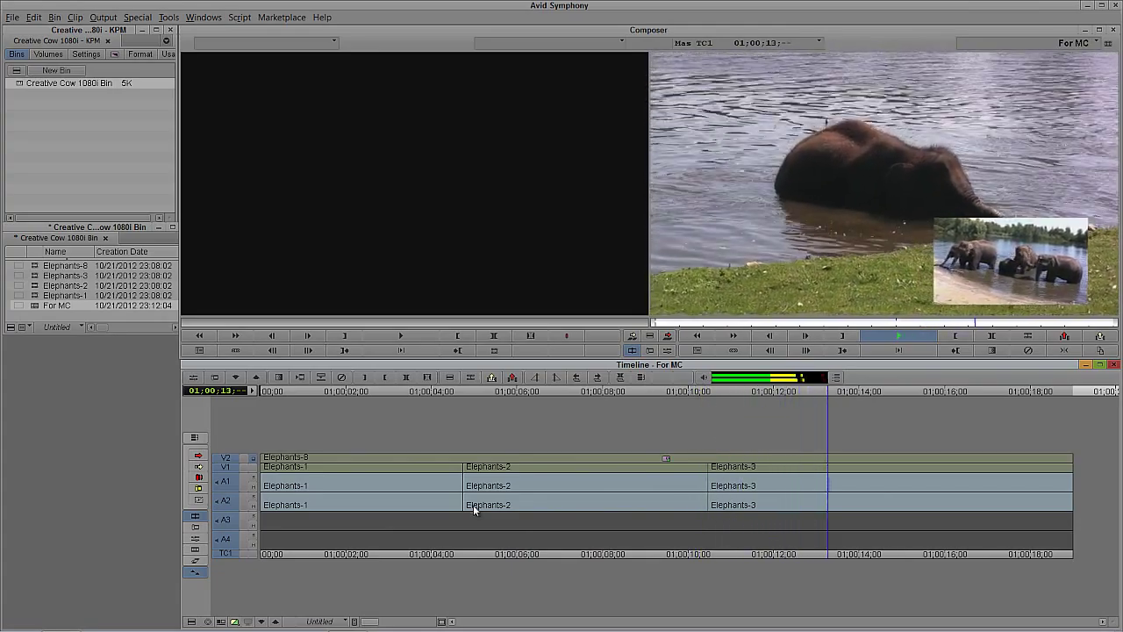
key(space)
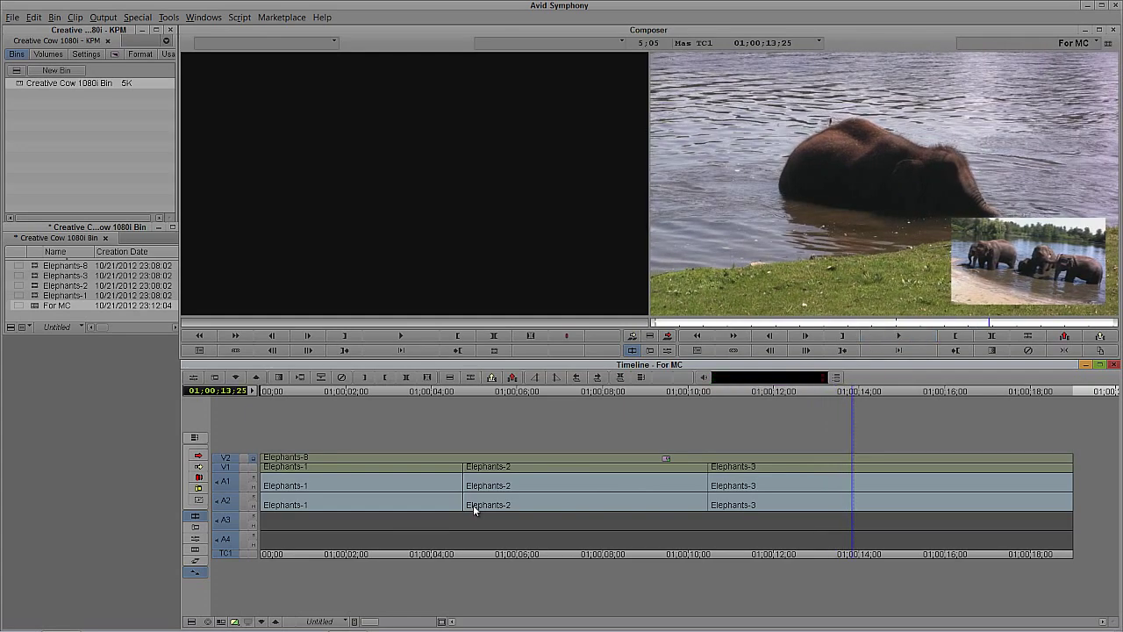
mouse_move(514, 510)
mouse_down()
mouse_move(378, 494)
mouse_move(891, 517)
mouse_move(584, 487)
mouse_move(474, 496)
mouse_move(529, 493)
mouse_up()
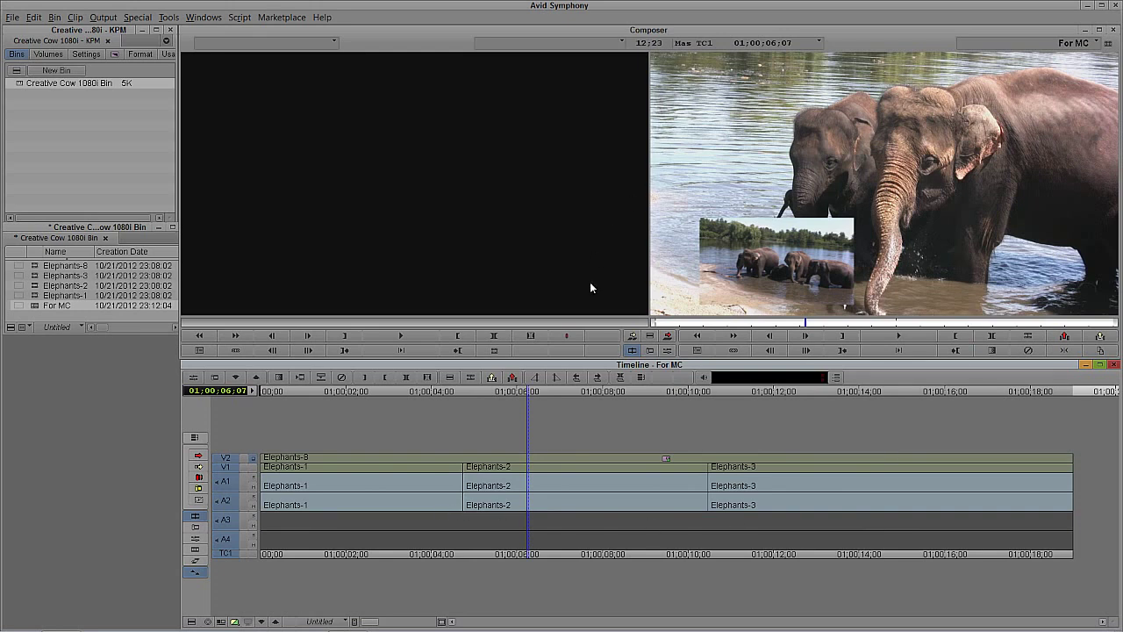
click(679, 376)
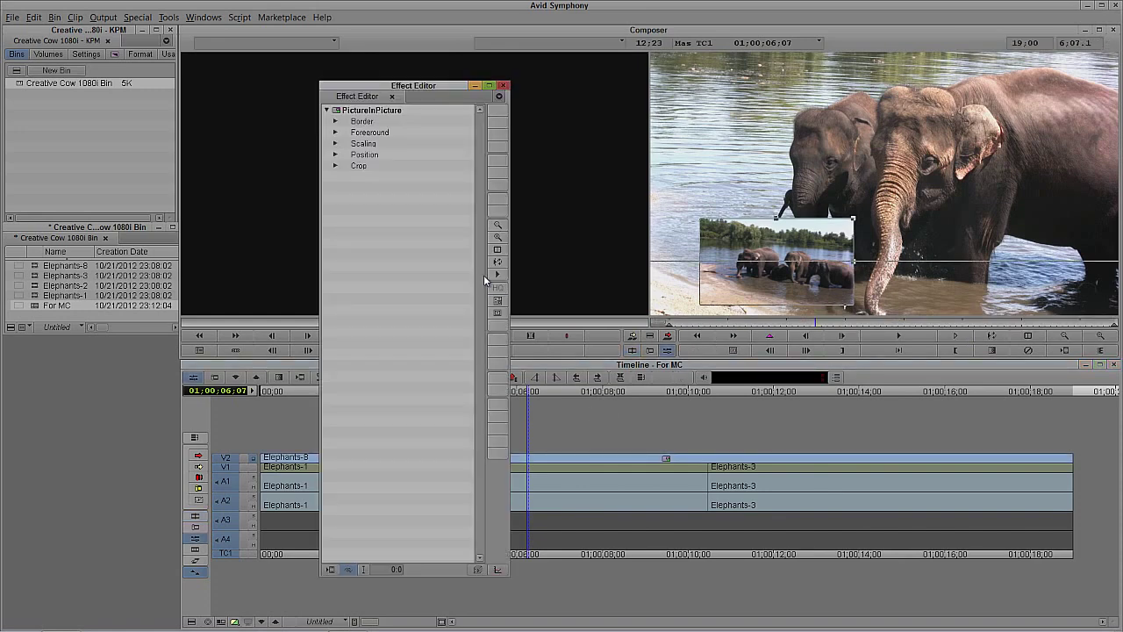
- Move the PictureInPicture Effect Editor to the top left and dismiss the Java update notice
drag(426, 88, 121, 124)
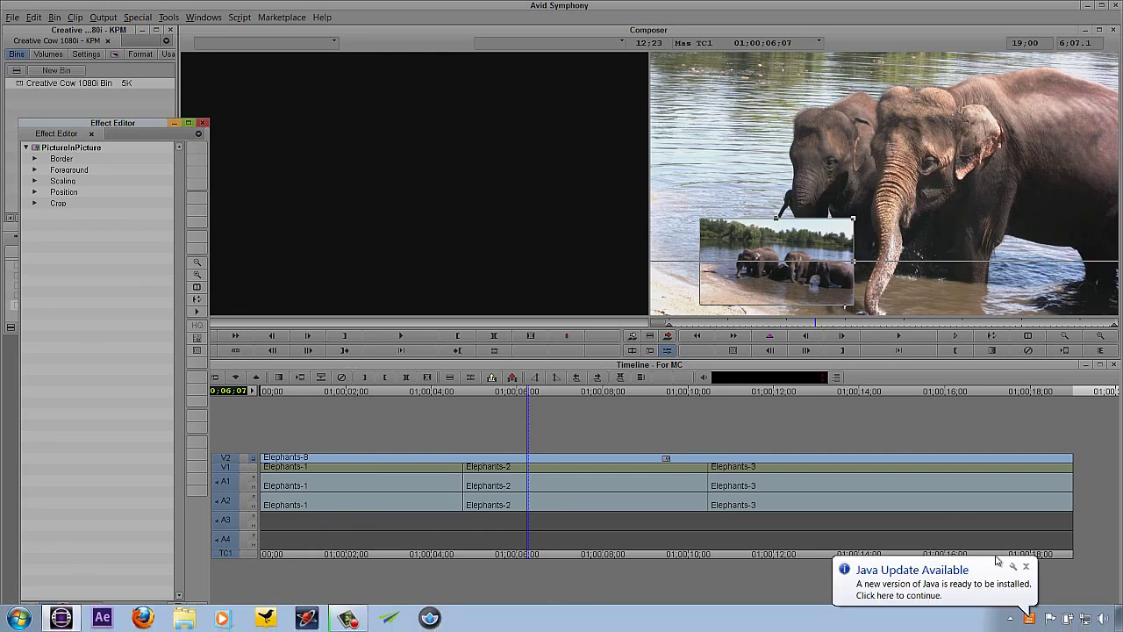
click(1026, 566)
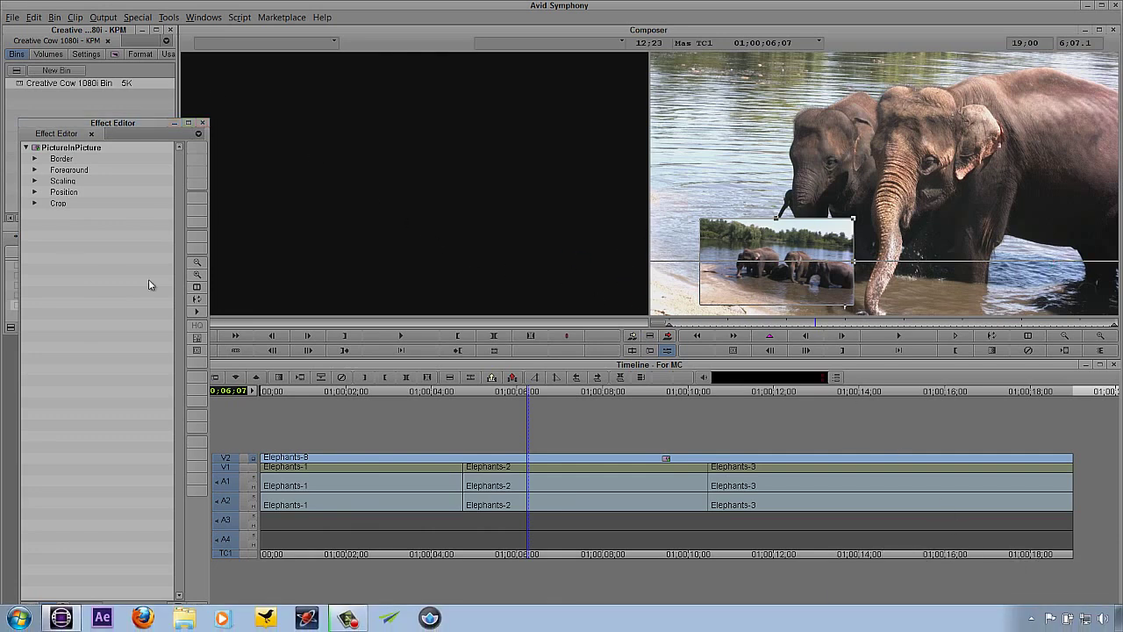
drag(75, 131, 71, 55)
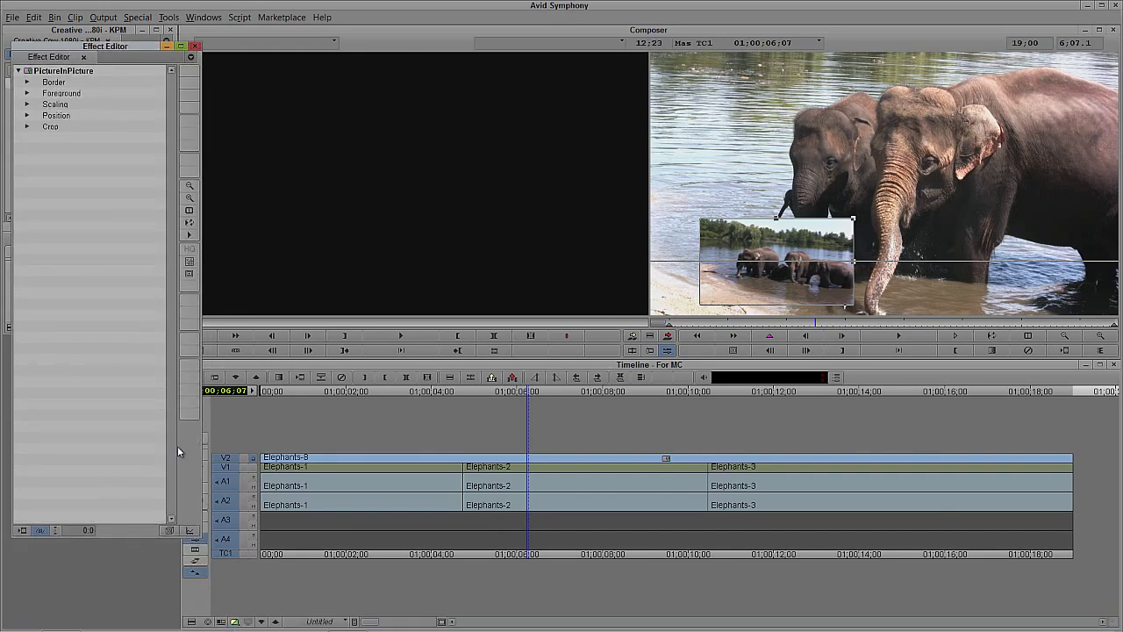